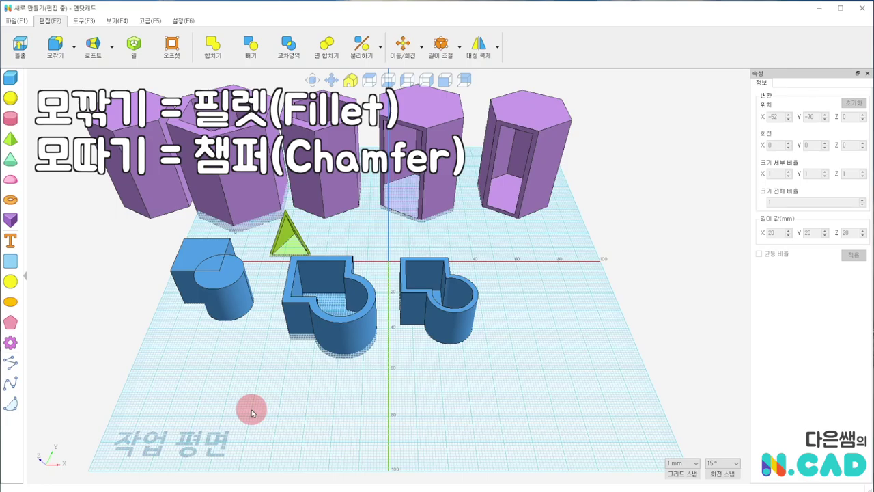
Step: Pan the scene and reveal the 모깎기 (fillet) and 모따기 (chamfer) edge options
middle_drag(171, 344, 244, 348)
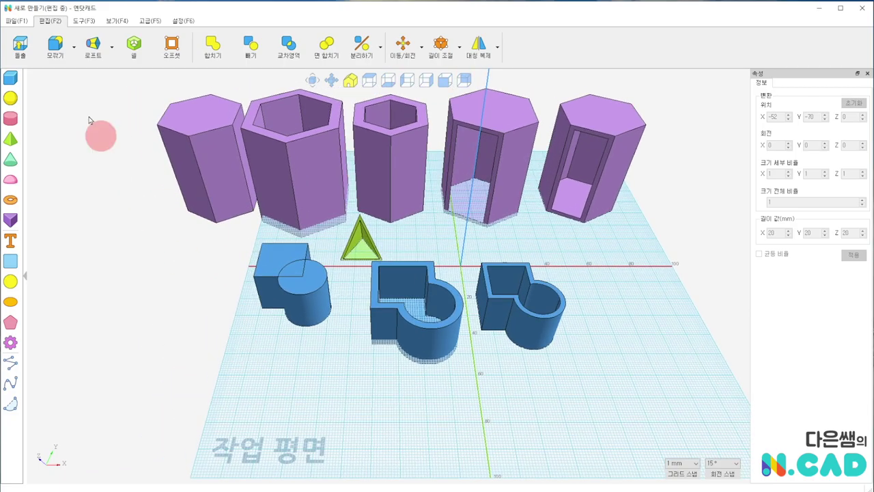
click(74, 48)
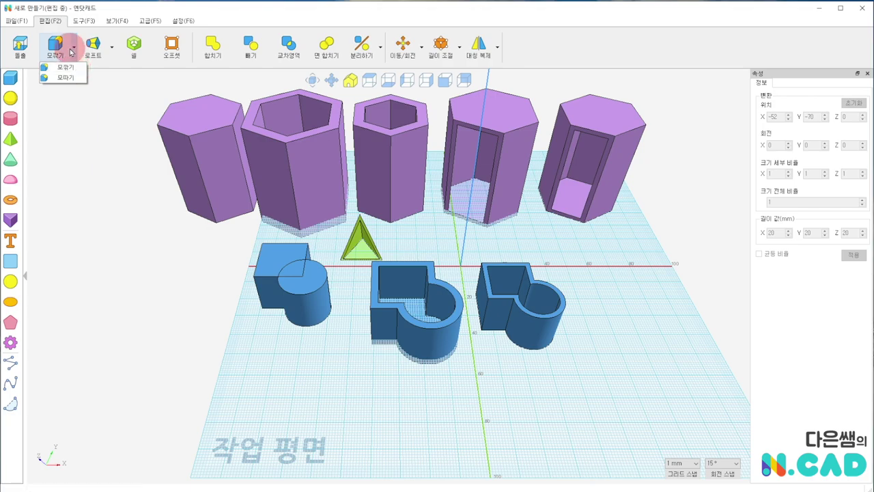
Step: Add a 20 mm cube in front of the existing shapes
click(13, 80)
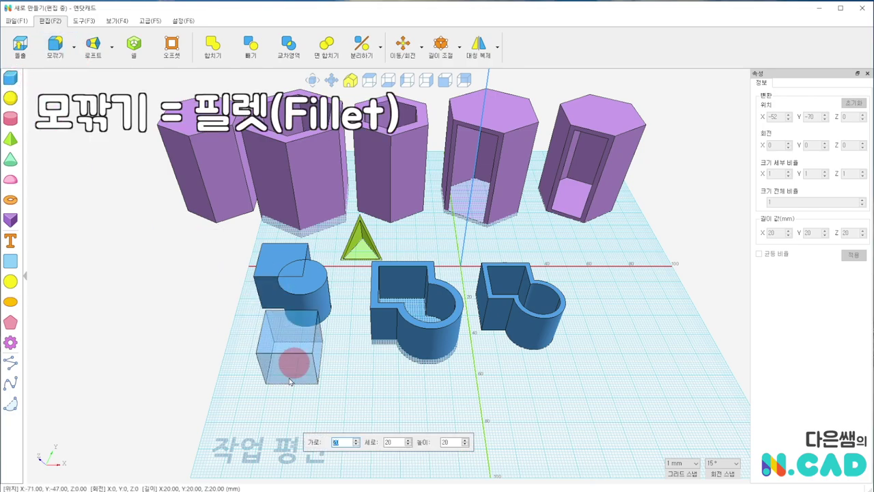
click(274, 382)
right_drag(335, 400, 335, 384)
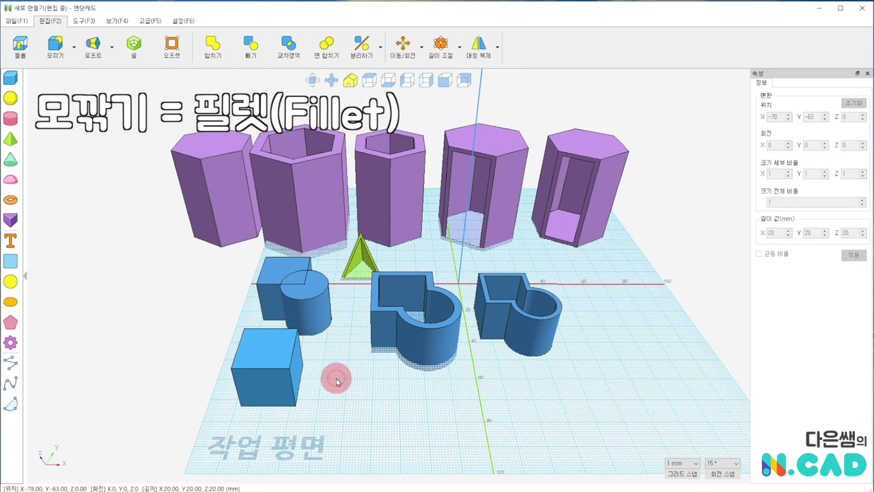
middle_drag(335, 376, 355, 335)
Step: Fillet the cube's left vertical edge at about 6.79 and move the cube left
click(56, 54)
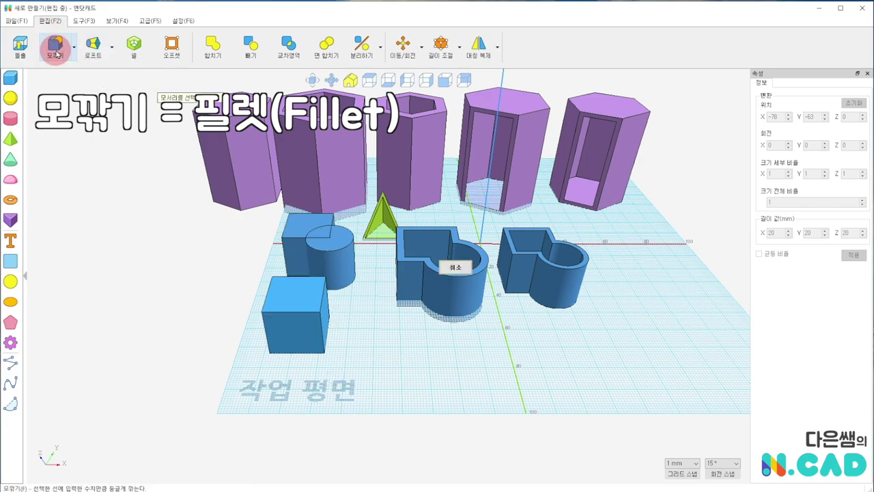
click(265, 331)
click(333, 319)
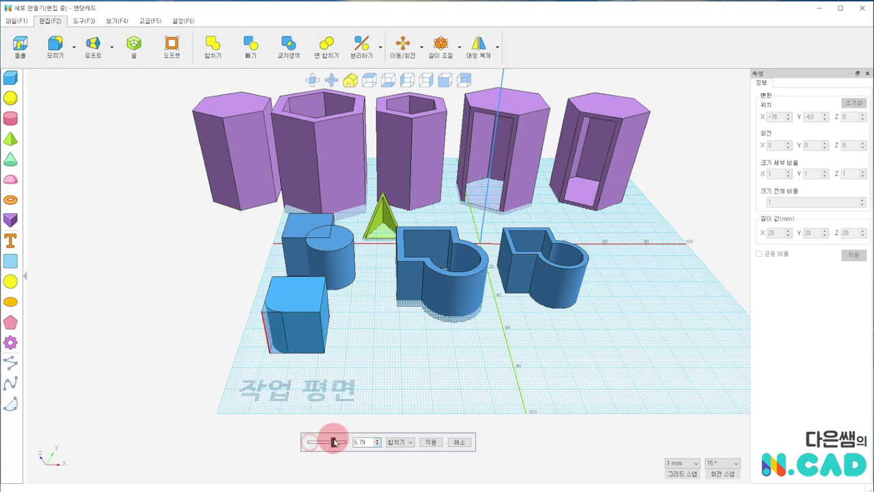
click(430, 442)
drag(400, 373, 484, 372)
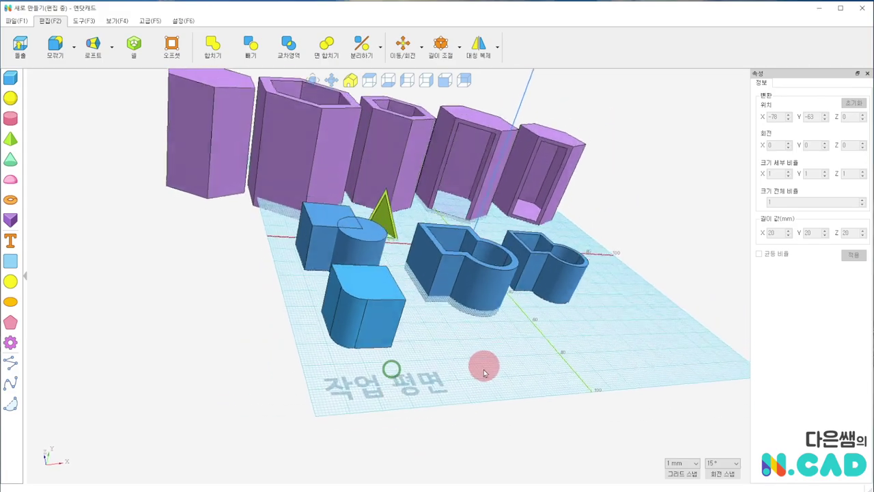
mouse_move(483, 373)
right_down()
mouse_move(433, 371)
mouse_move(429, 363)
right_up()
scroll(429, 363, up, 2)
scroll(404, 363, up, 3)
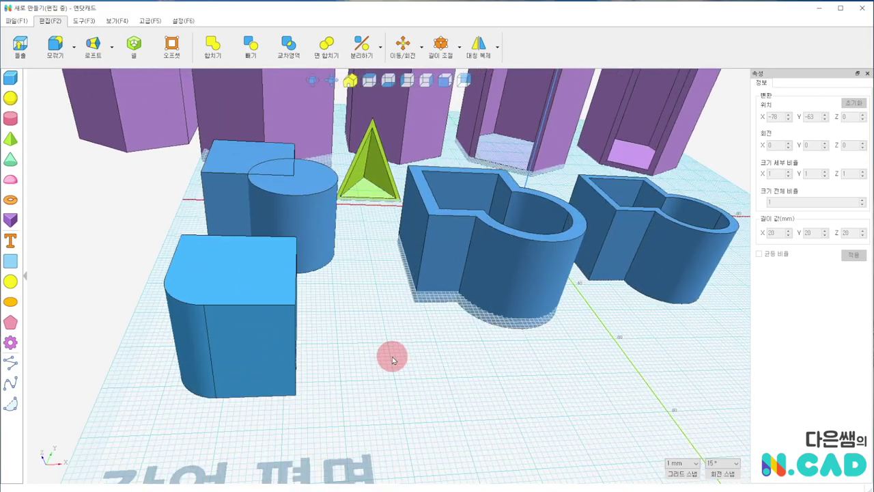
mouse_move(393, 360)
middle_down()
mouse_move(419, 297)
mouse_move(406, 314)
middle_up()
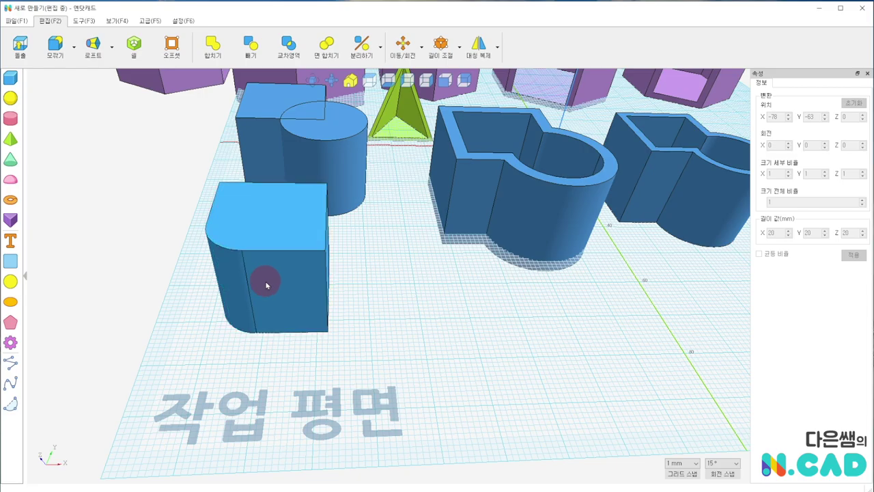
drag(267, 286, 140, 304)
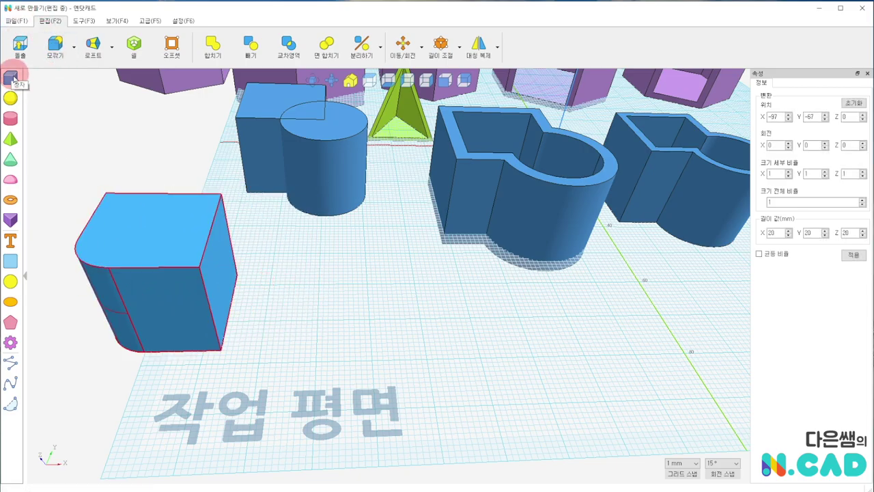
Step: Place a second cube beside the rounded one
click(13, 79)
click(328, 289)
right_drag(269, 281, 290, 292)
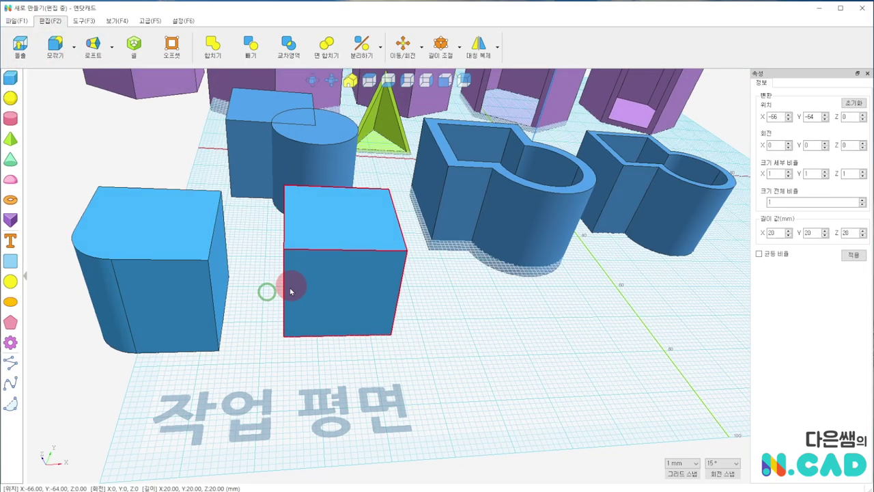
right_drag(222, 205, 235, 219)
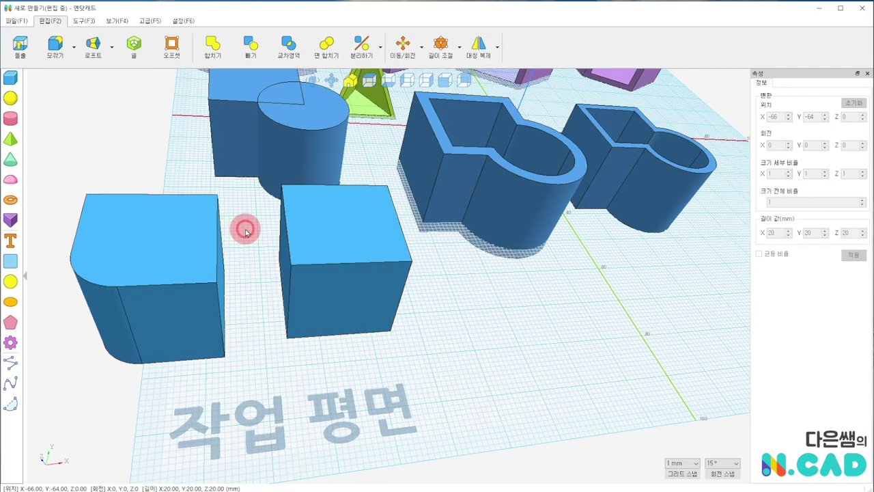
click(241, 226)
Step: Fillet the second cube's left vertical and top front edges at about 4.2
click(57, 51)
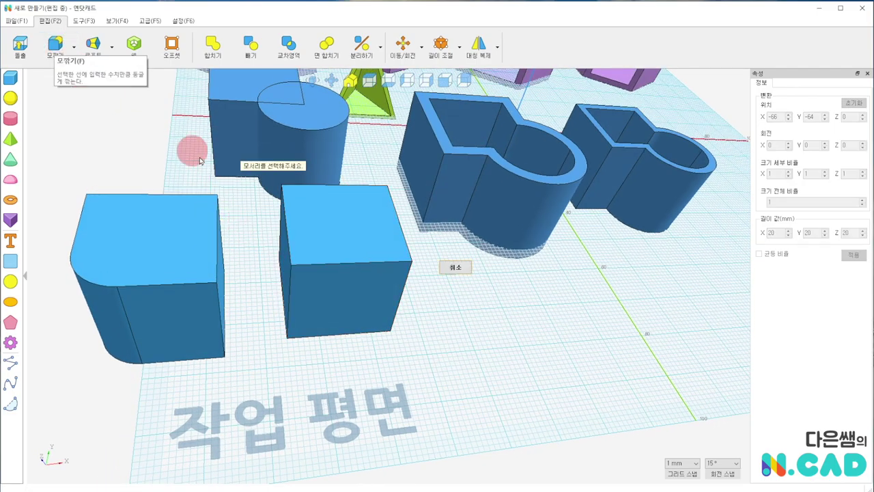
click(287, 245)
click(312, 264)
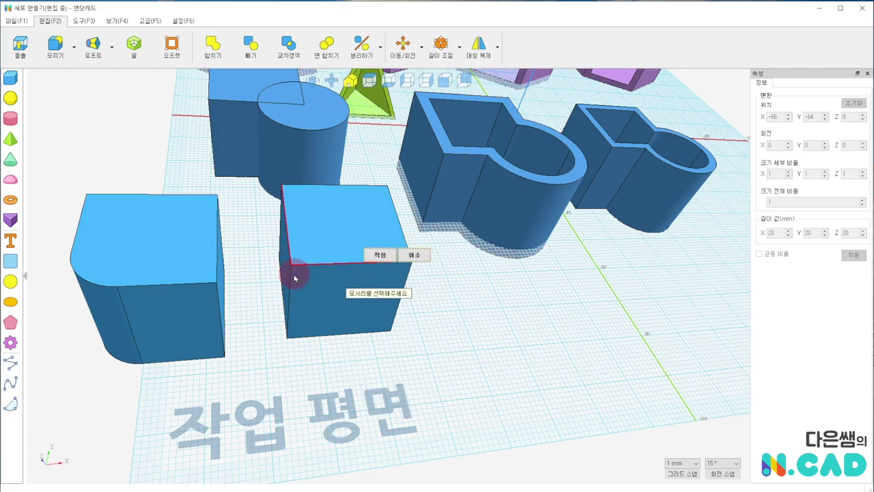
right_drag(266, 318, 289, 283)
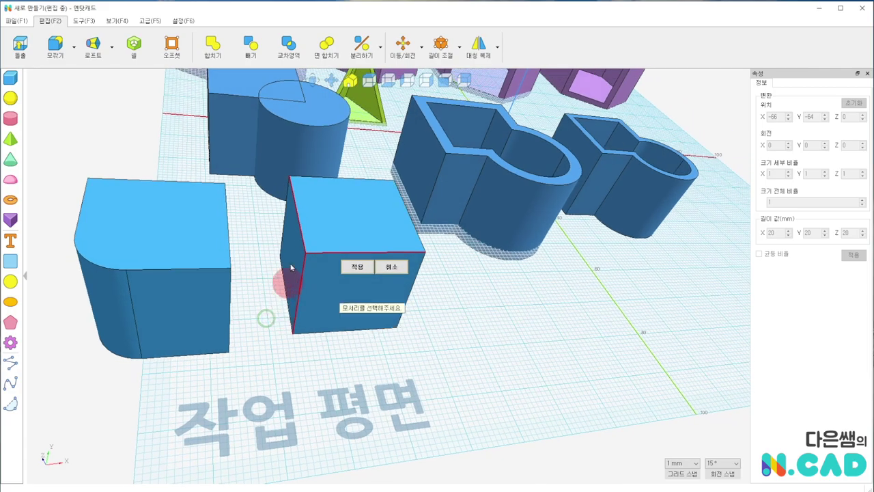
click(358, 267)
drag(310, 445, 324, 442)
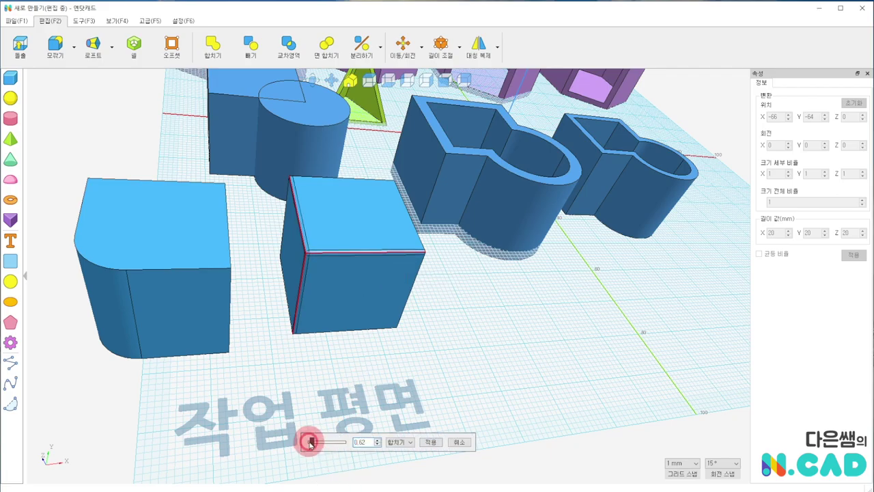
click(432, 443)
right_drag(437, 354, 454, 368)
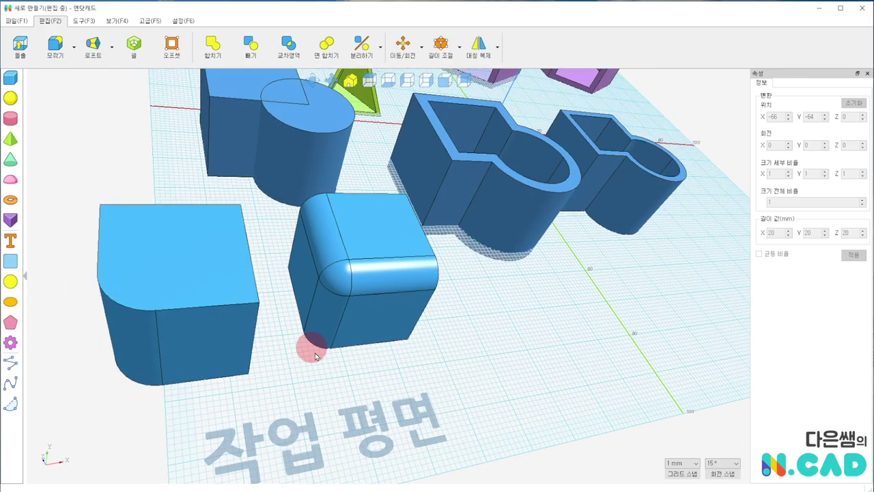
mouse_move(321, 353)
right_down()
mouse_move(278, 351)
mouse_move(284, 354)
right_up()
scroll(287, 352, down, 3)
click(11, 77)
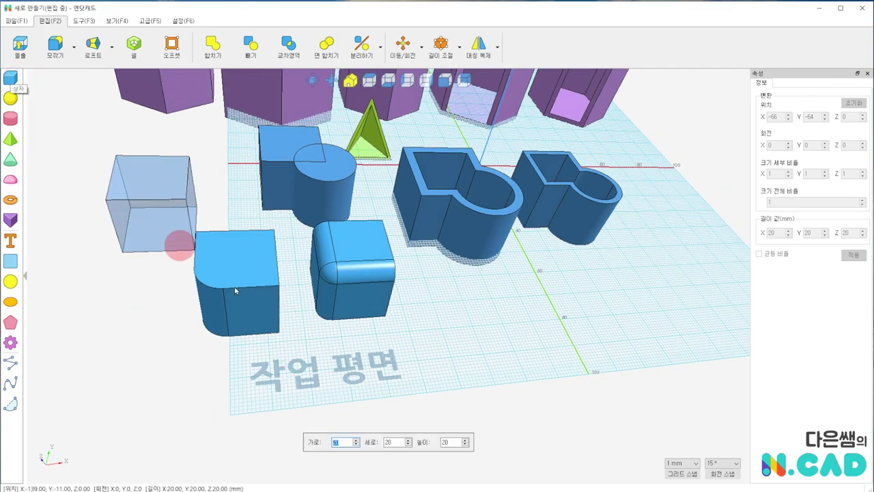
Step: Place two more cubes, one in front and one at the front left
click(374, 373)
click(461, 344)
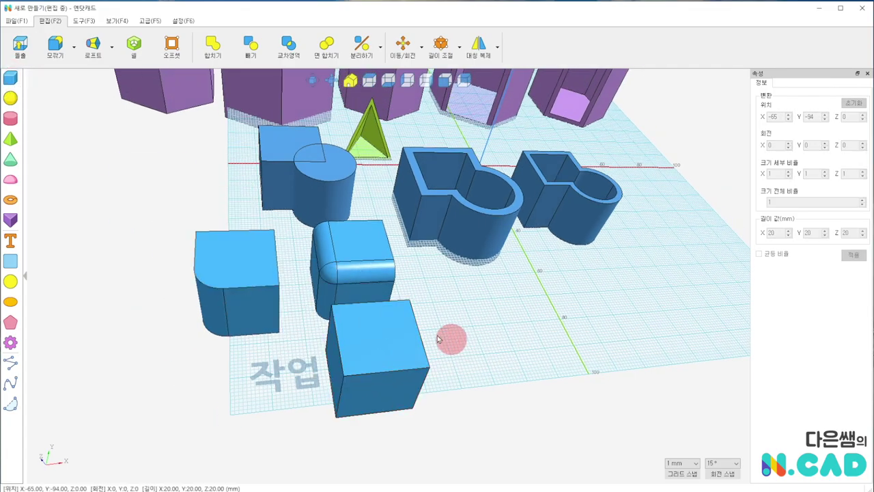
click(11, 78)
click(244, 399)
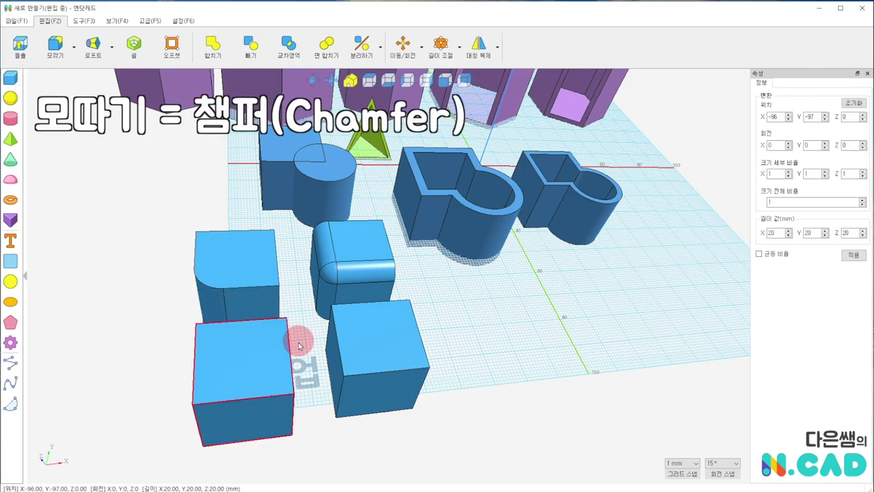
mouse_move(310, 331)
right_down()
mouse_move(176, 282)
mouse_move(156, 297)
right_up()
click(168, 292)
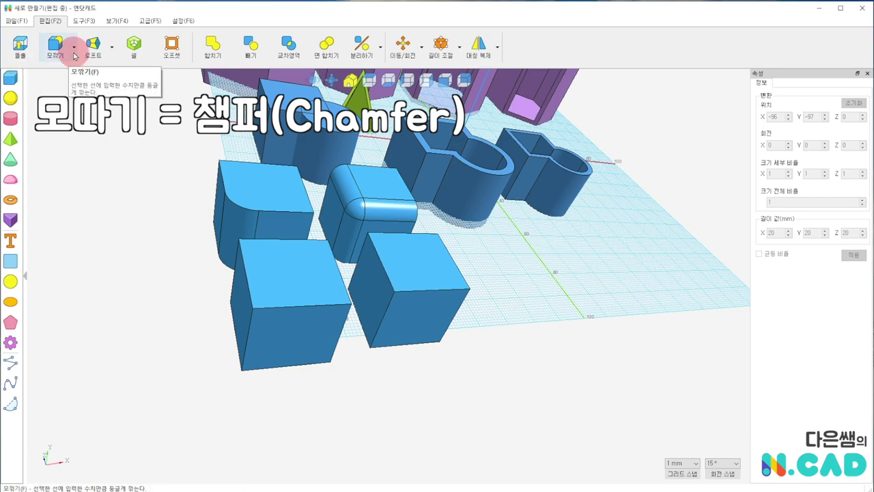
Step: Chamfer the front-left cube's vertical edge by about 6.17
click(74, 52)
click(70, 76)
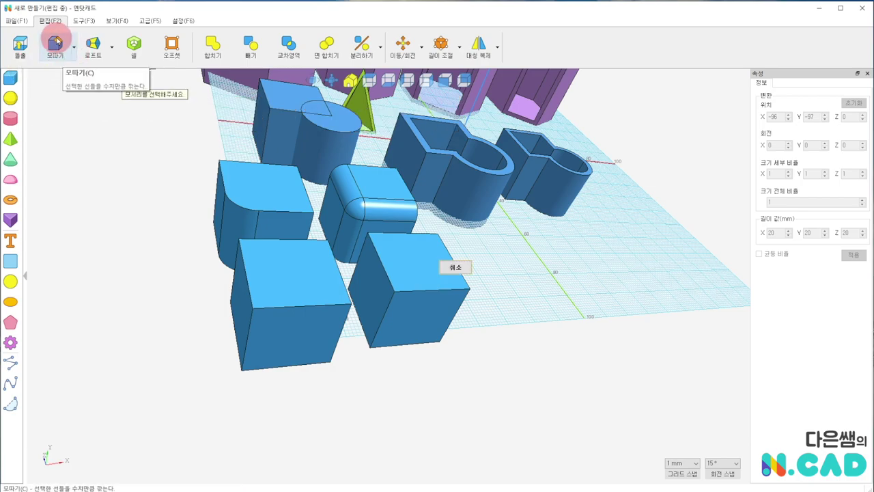
click(251, 318)
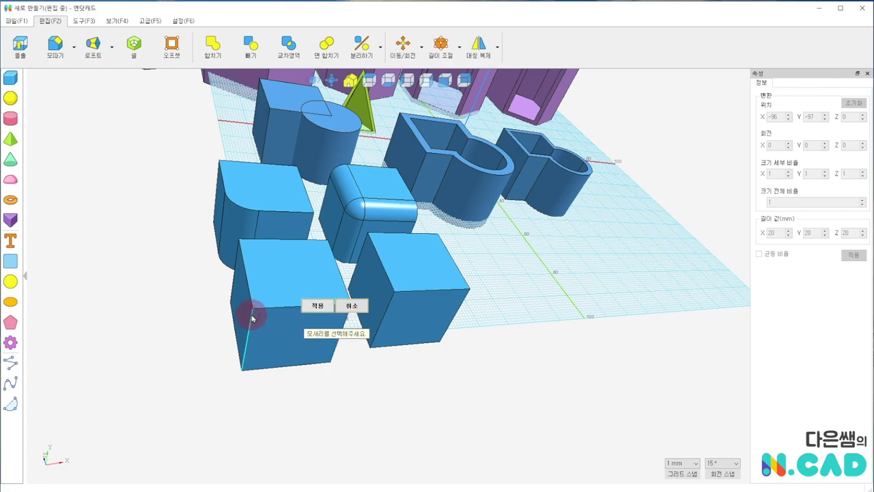
click(320, 308)
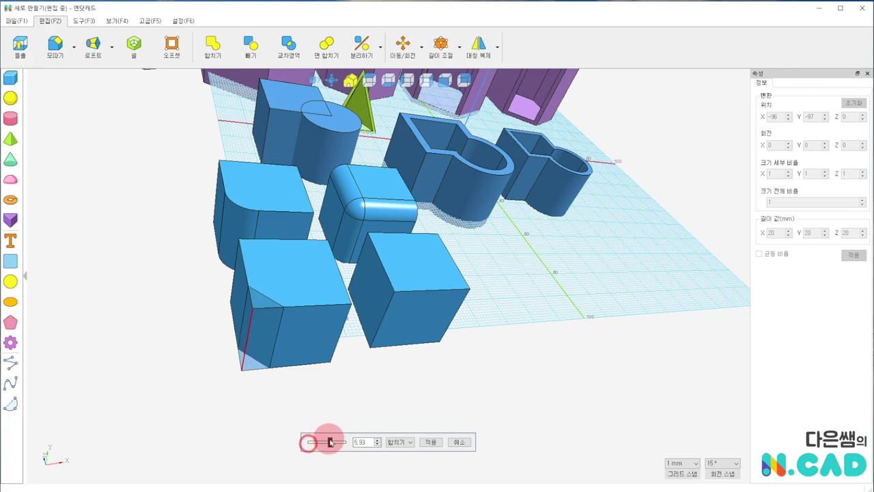
drag(330, 442, 331, 443)
right_drag(328, 390, 195, 328)
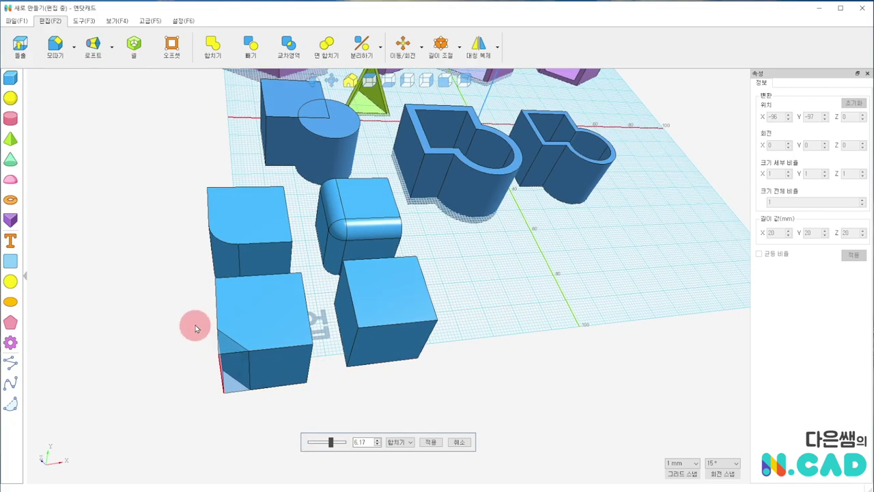
click(431, 443)
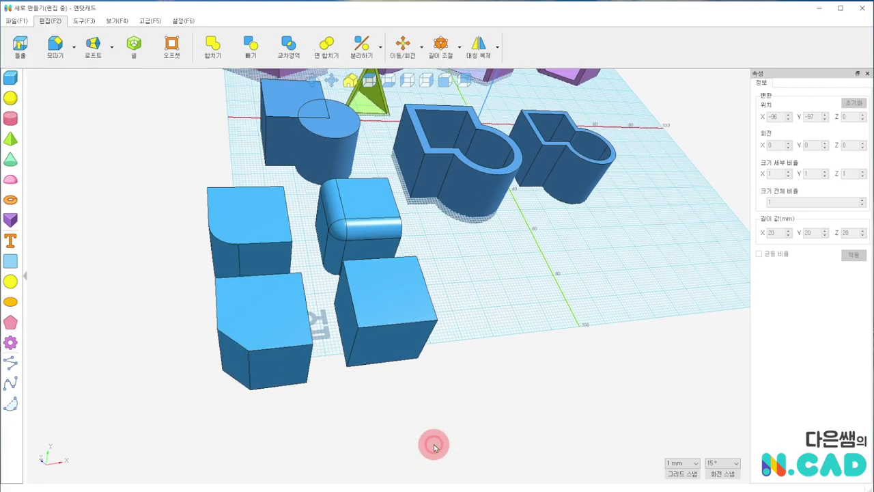
Step: Chamfer all four top edges of the front cube by about 2.59
click(55, 45)
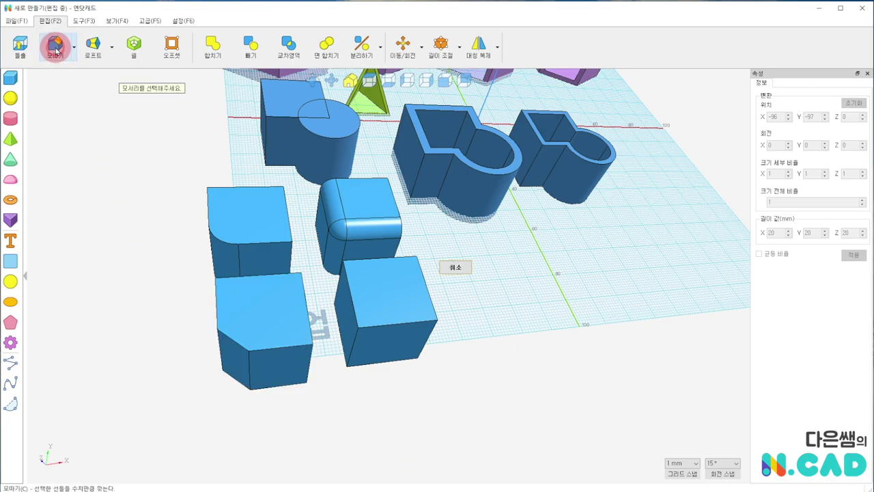
click(352, 307)
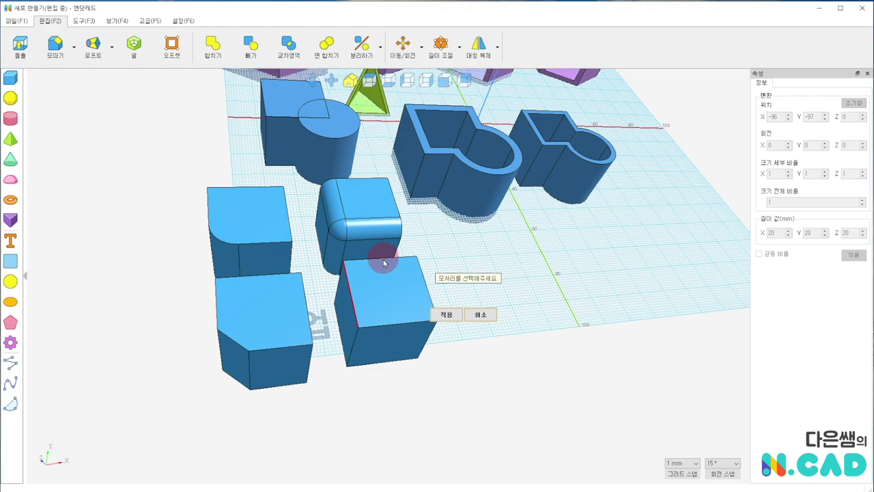
click(383, 259)
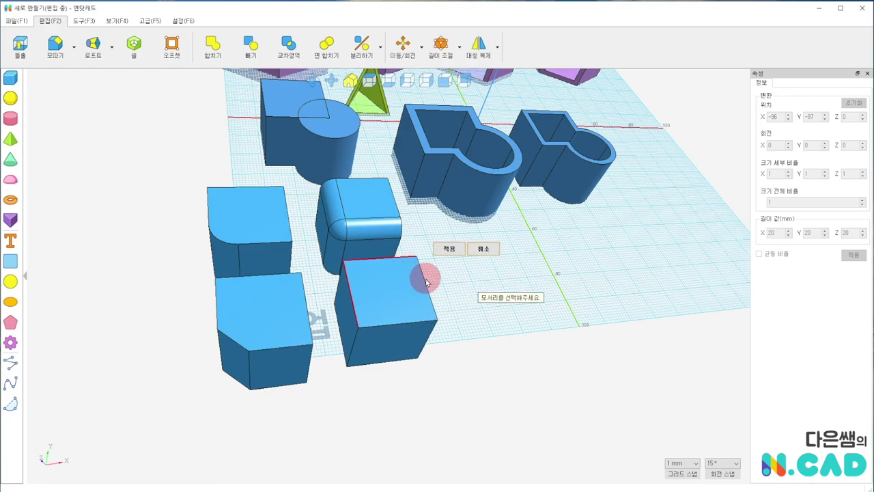
click(426, 282)
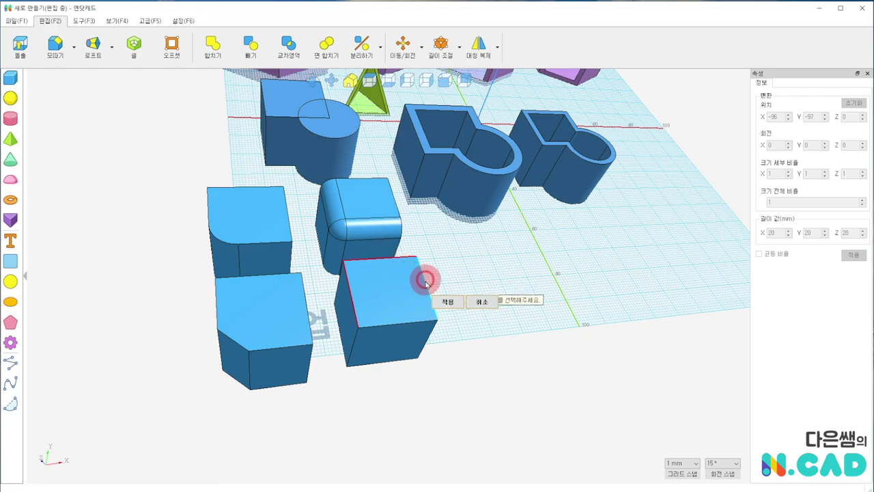
click(416, 324)
mouse_move(402, 410)
right_down()
mouse_move(360, 405)
mouse_move(453, 338)
right_up()
click(480, 315)
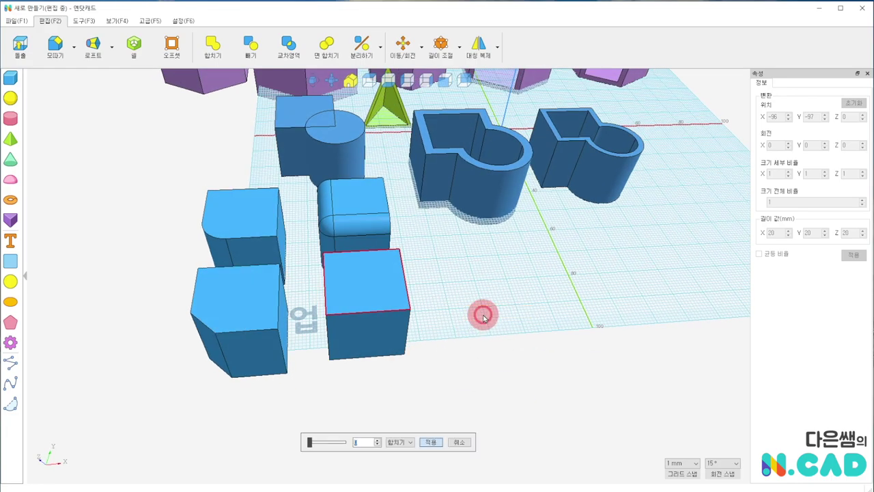
drag(309, 443, 325, 442)
click(429, 443)
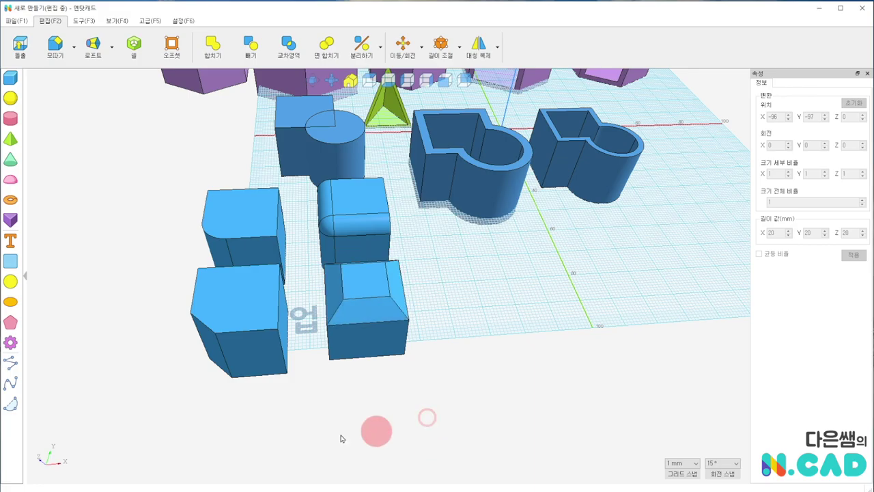
Step: Nudge the bevelled cube slightly forward
mouse_move(324, 428)
right_down()
mouse_move(414, 434)
mouse_move(308, 384)
right_up()
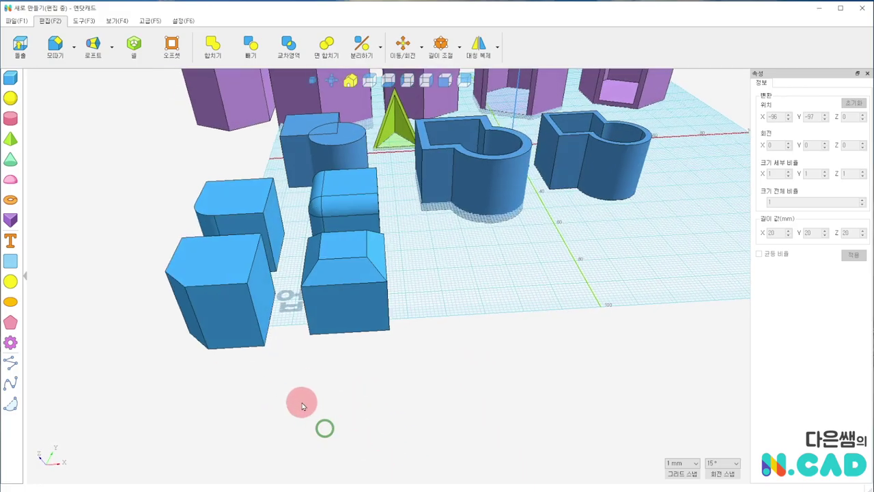
click(346, 325)
drag(345, 325, 361, 326)
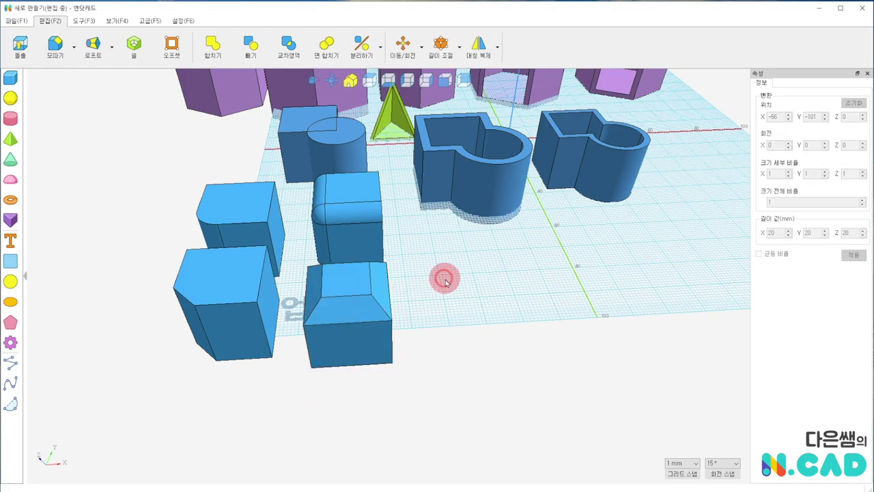
mouse_move(445, 278)
right_down()
mouse_move(469, 308)
mouse_move(355, 304)
right_up()
Step: Move the hollow cup beside the cubes and drop it onto the grid at X -13, Y -87
click(312, 303)
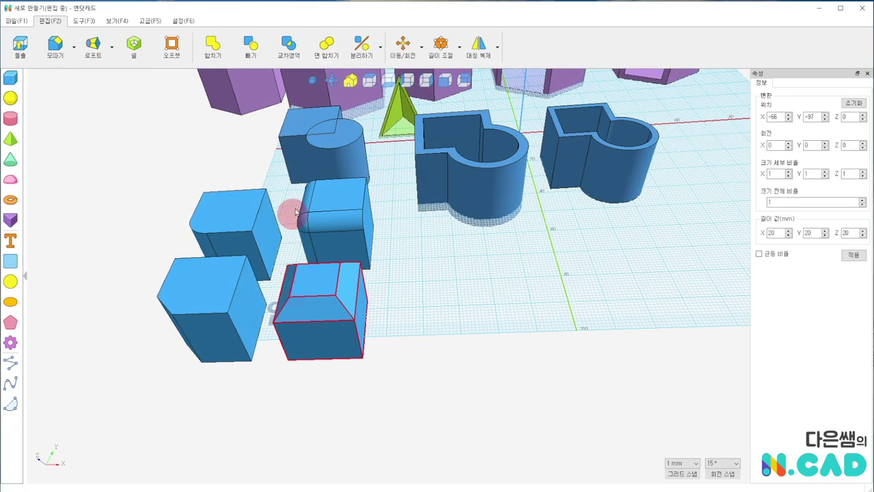
mouse_move(287, 205)
right_down()
mouse_move(396, 228)
mouse_move(462, 303)
right_up()
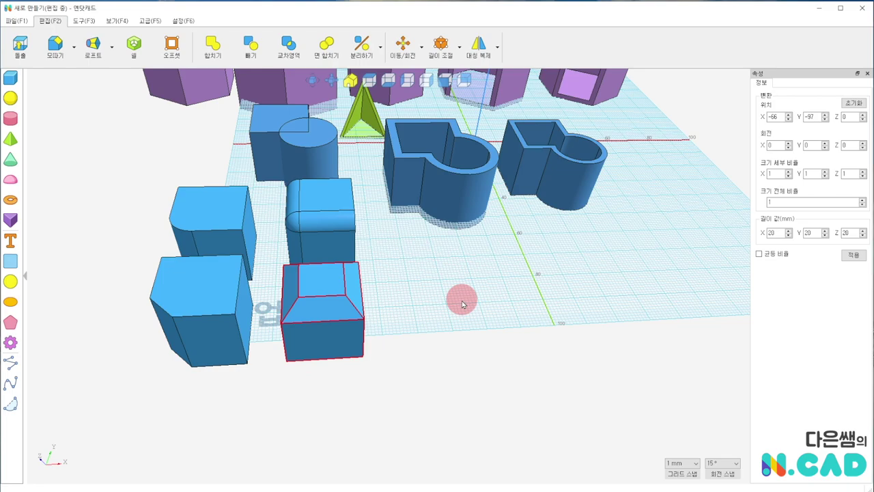
drag(479, 201, 585, 277)
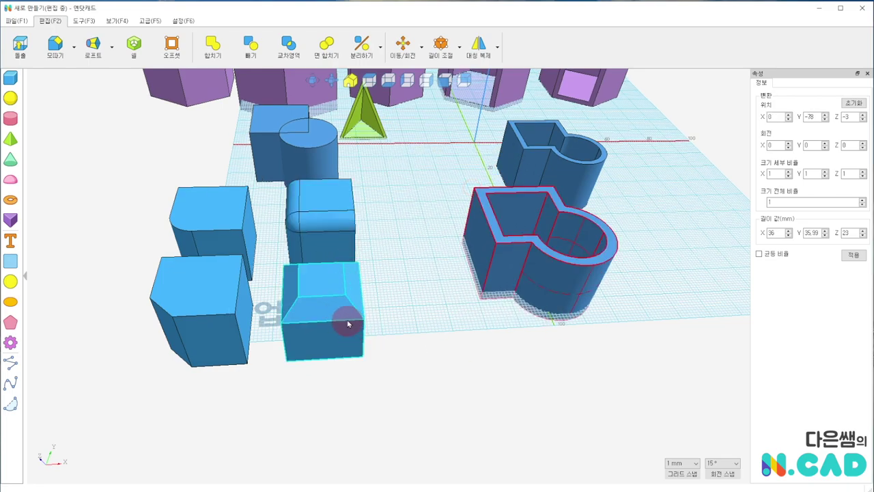
click(444, 266)
right_drag(444, 267, 390, 293)
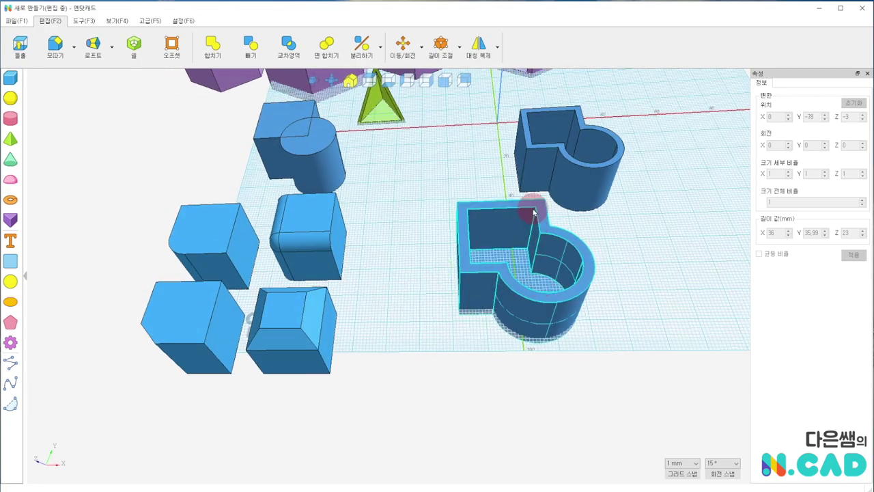
click(483, 245)
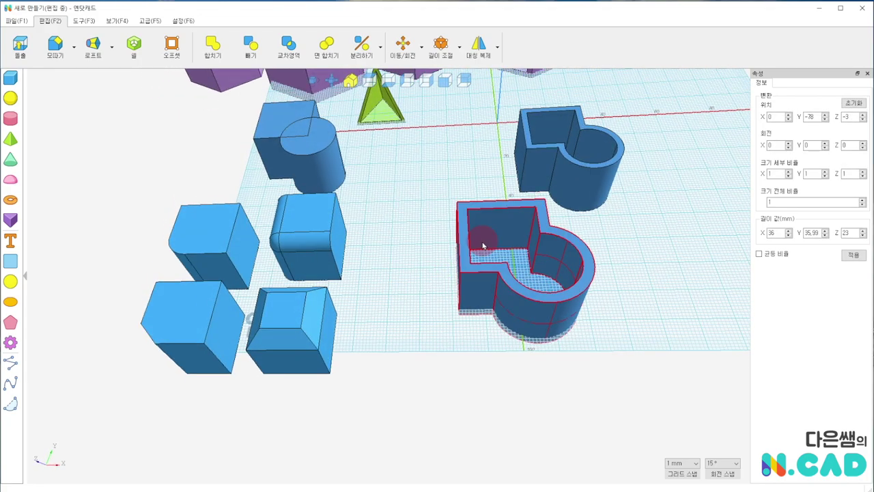
key(d)
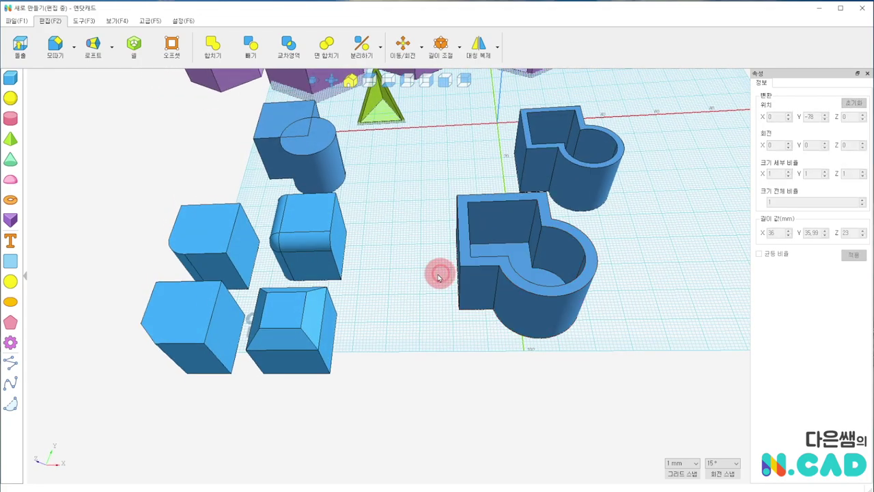
right_drag(437, 269, 420, 266)
drag(465, 220, 422, 253)
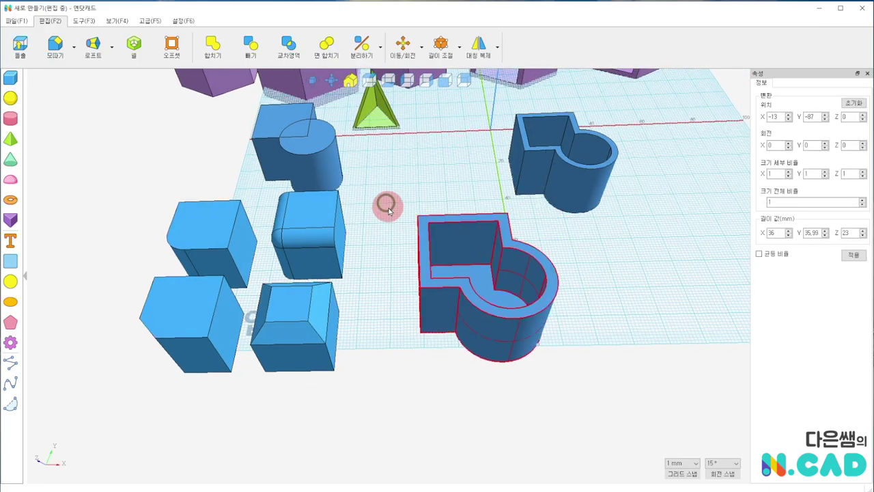
drag(396, 206, 372, 235)
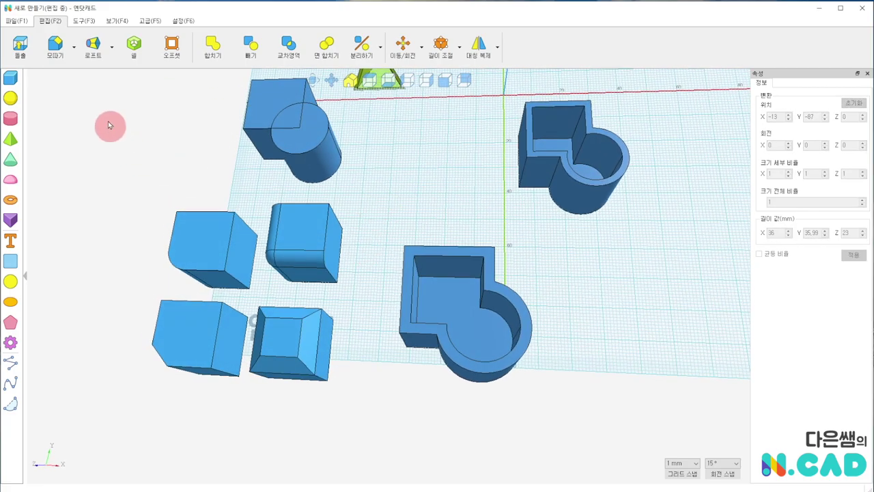
Step: Start a fillet on the cup's top-left outer edge with radius 9.63
click(74, 46)
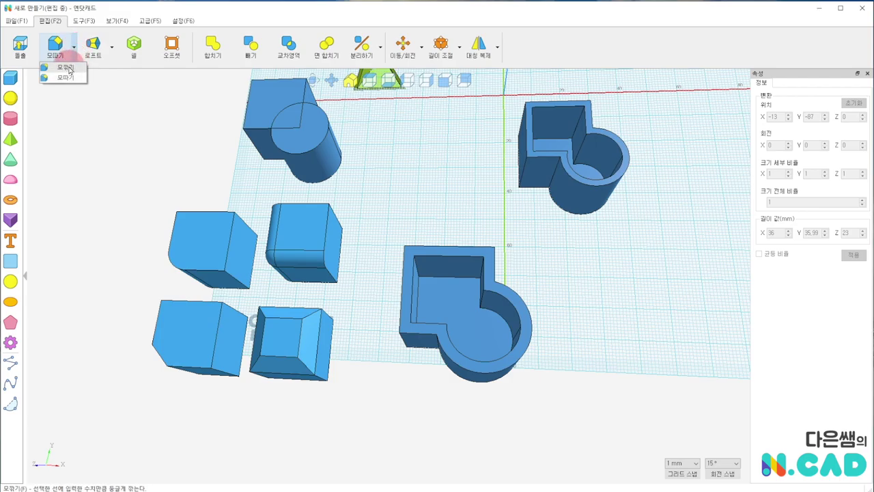
click(69, 69)
mouse_move(433, 185)
right_down()
mouse_move(483, 272)
mouse_move(455, 256)
right_up()
scroll(422, 262, up, 5)
scroll(465, 205, up, 3)
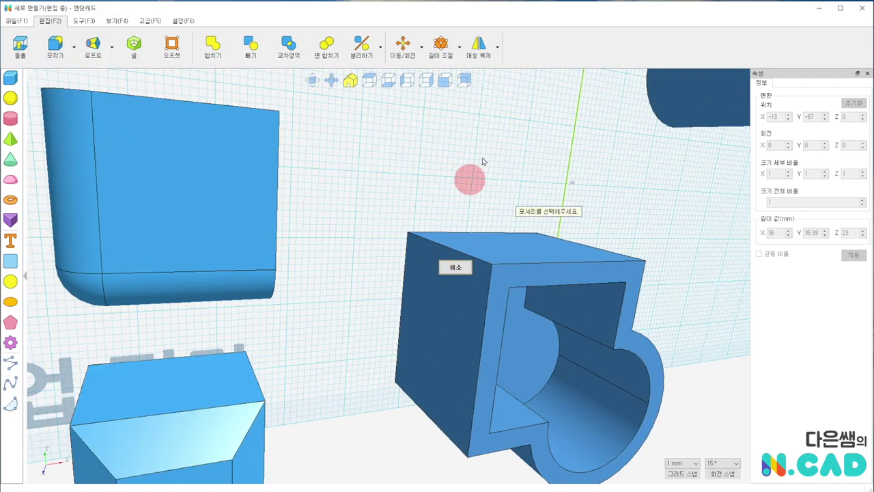
right_drag(509, 193, 408, 138)
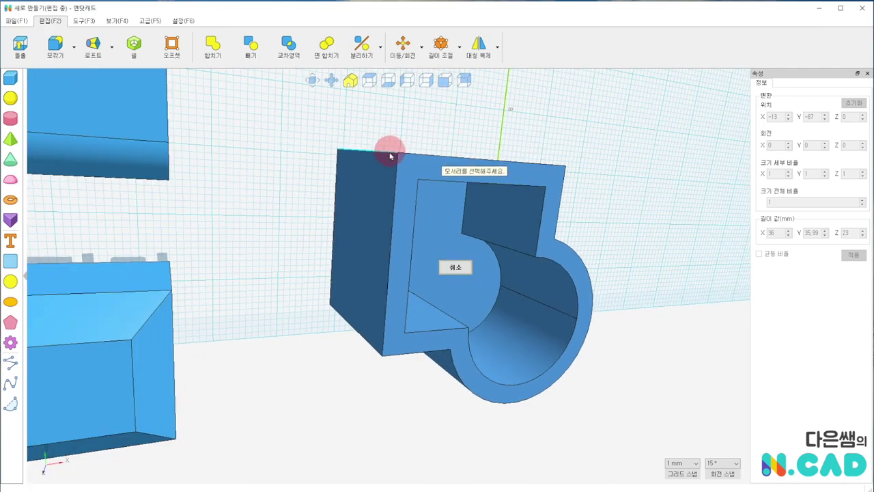
click(390, 157)
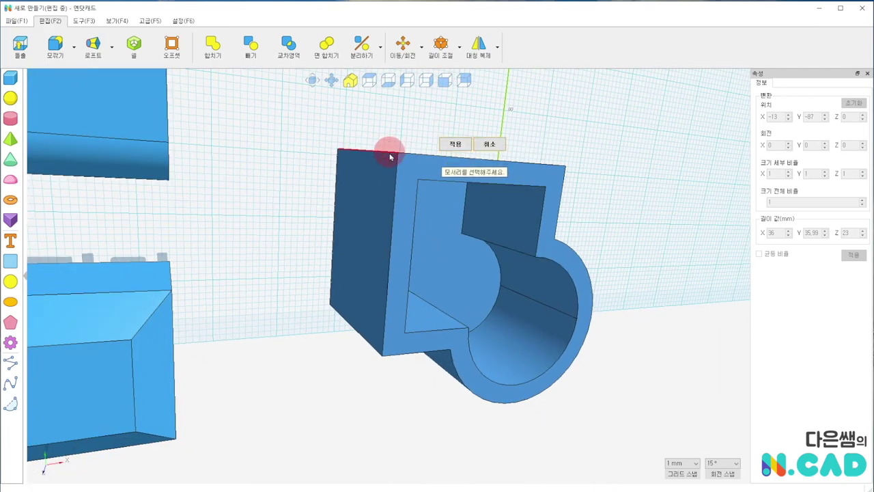
click(459, 145)
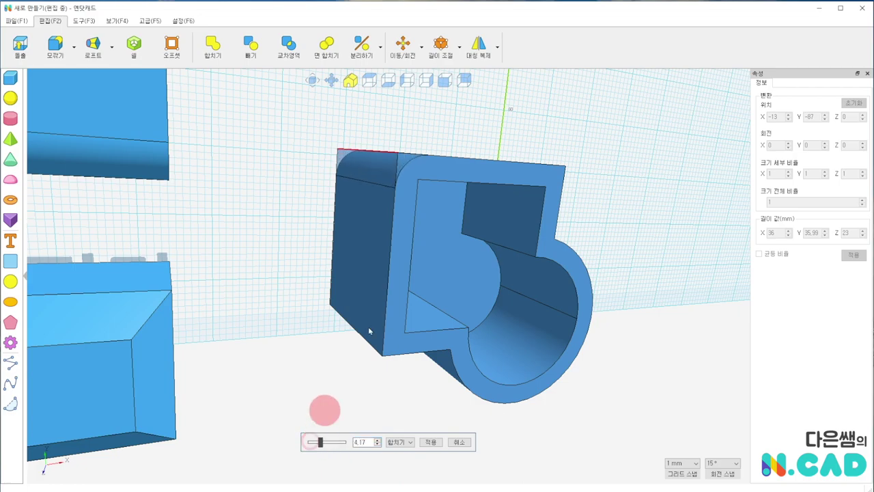
mouse_move(324, 410)
right_down()
mouse_move(431, 235)
mouse_move(427, 244)
right_up()
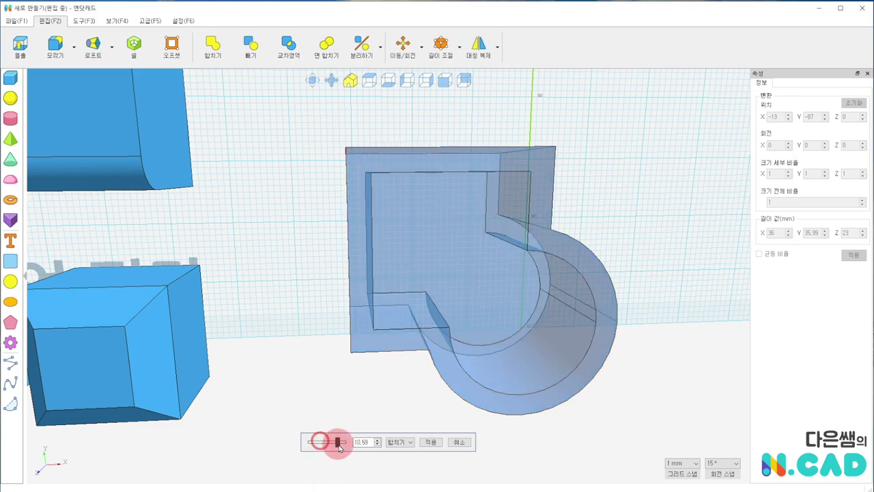
drag(336, 447, 335, 448)
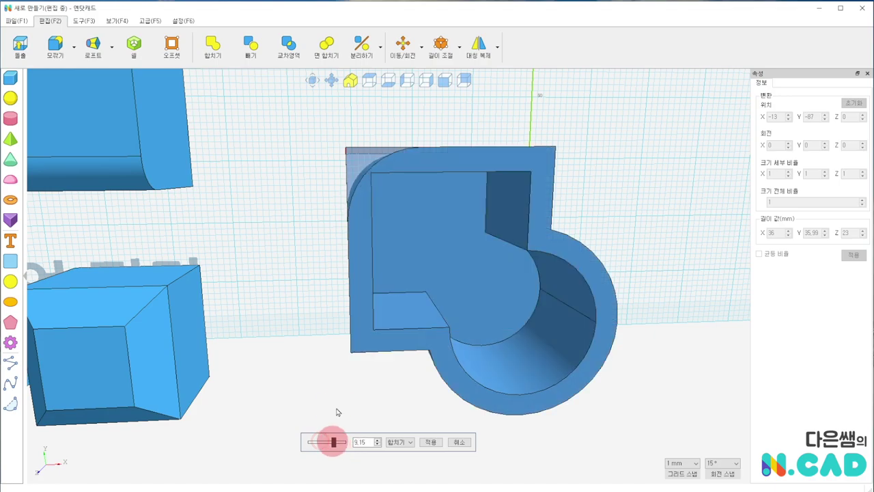
Step: Raise the fillet radius to 10.59, then cancel it to keep the corner square
click(380, 170)
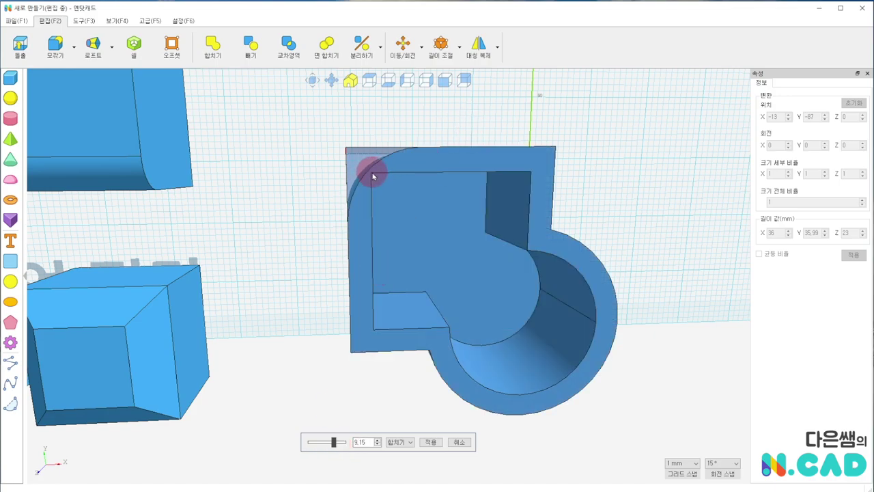
click(367, 259)
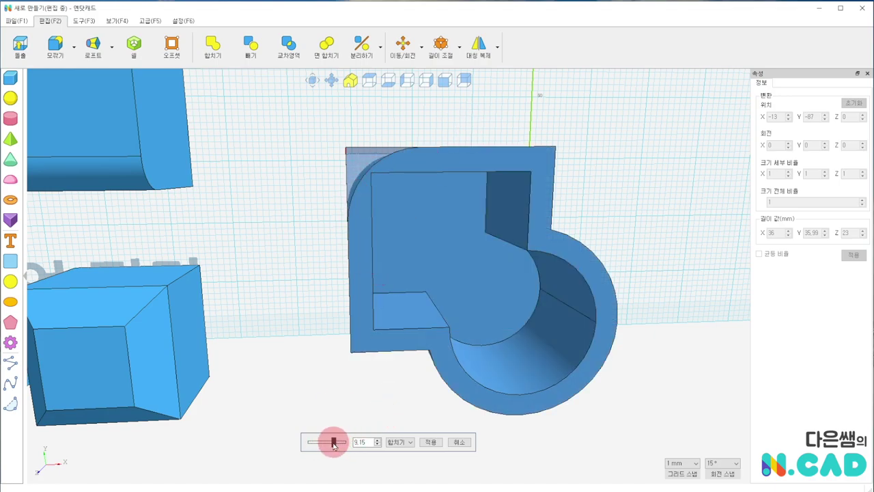
drag(334, 445, 319, 442)
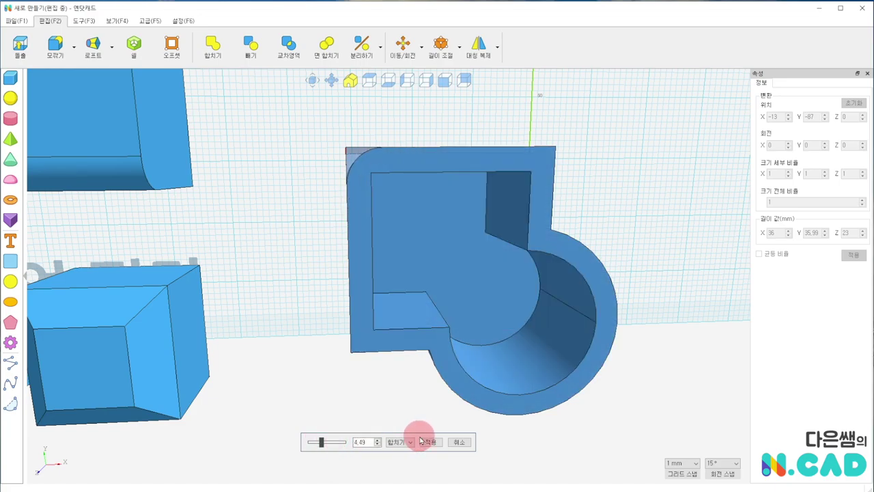
click(459, 442)
right_drag(294, 260, 315, 282)
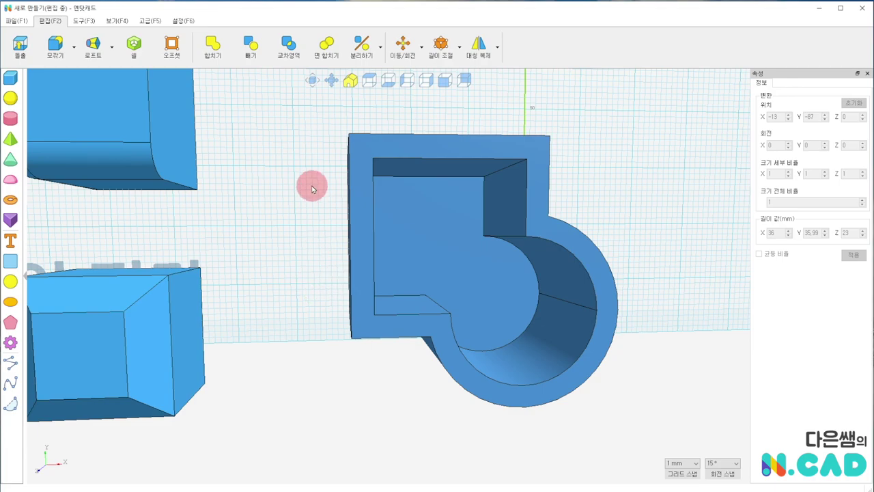
mouse_move(312, 189)
right_down()
mouse_move(306, 182)
mouse_move(322, 195)
right_up()
Step: Fillet the cup's top-left corner edge with a radius of about 11.72
click(53, 45)
click(354, 161)
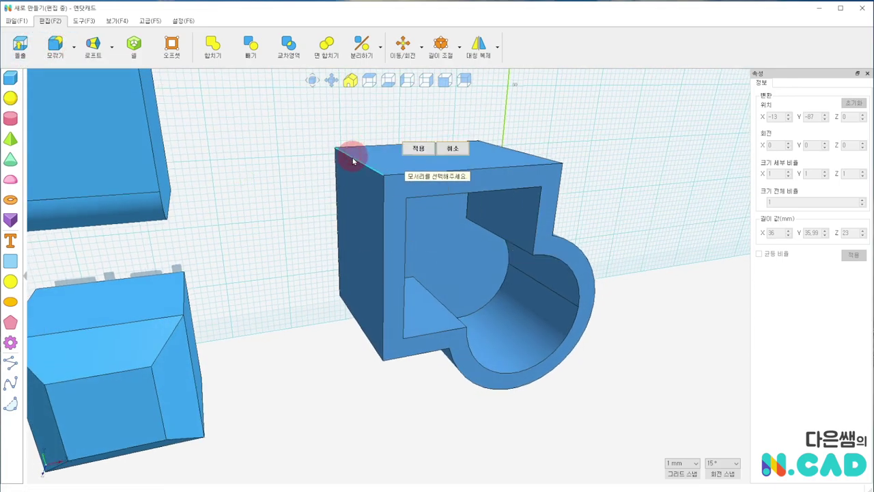
mouse_move(444, 231)
right_down()
mouse_move(336, 148)
mouse_move(305, 148)
right_up()
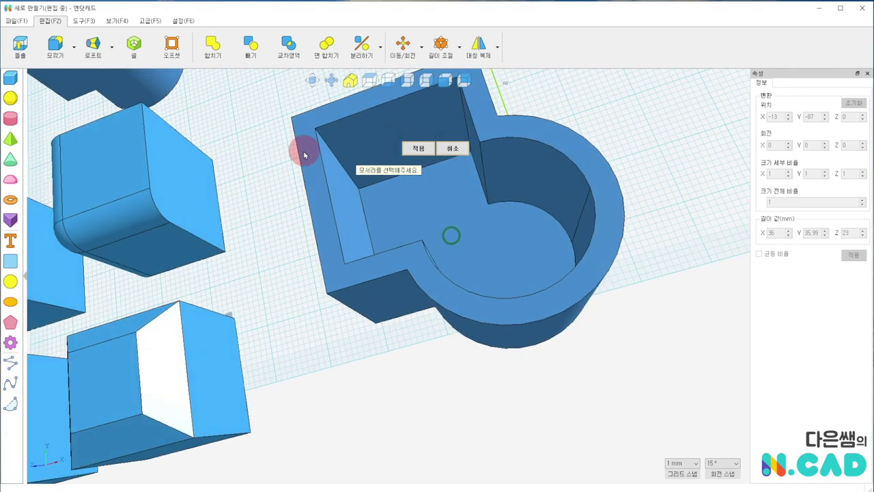
click(328, 151)
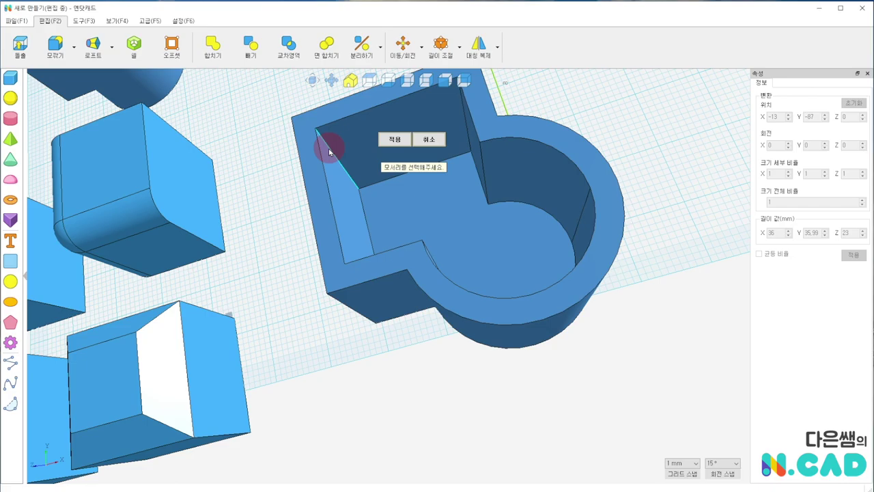
click(395, 140)
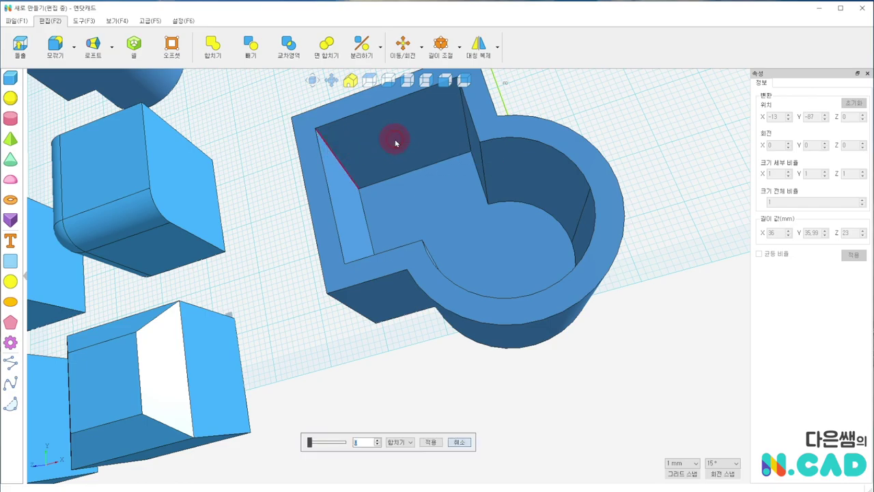
right_drag(395, 142, 414, 176)
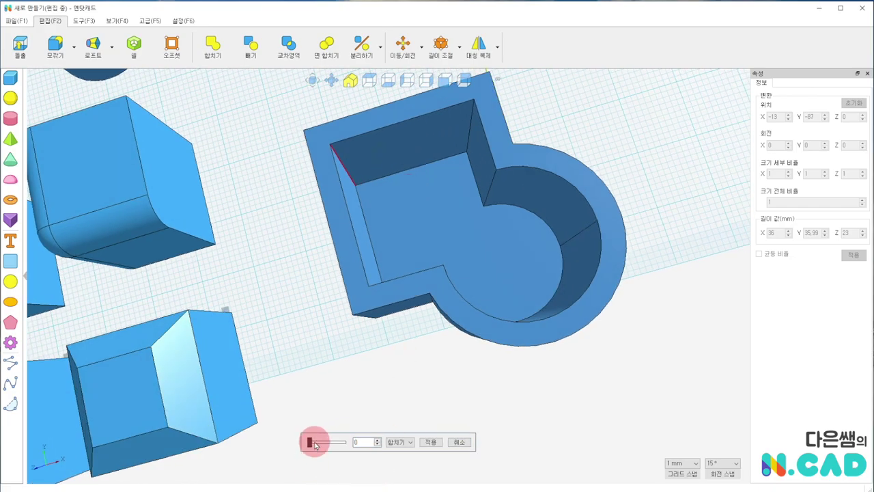
drag(312, 443, 343, 454)
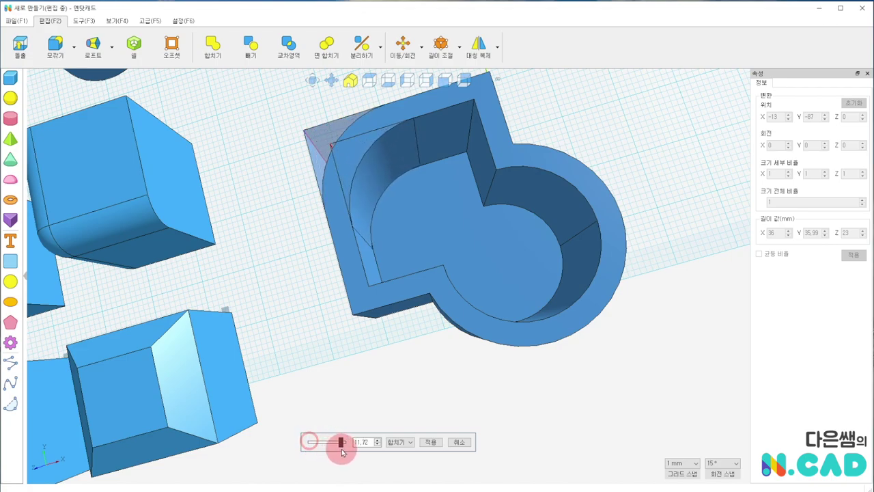
click(427, 444)
mouse_move(283, 277)
right_down()
mouse_move(300, 301)
mouse_move(312, 231)
mouse_move(351, 201)
mouse_move(400, 180)
mouse_move(442, 199)
mouse_move(406, 266)
mouse_move(358, 287)
mouse_move(297, 266)
right_up()
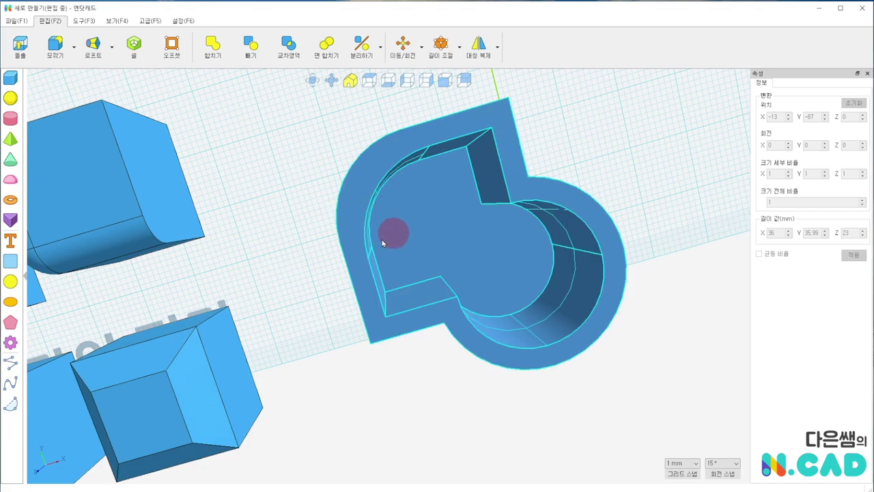
scroll(320, 262, down, 2)
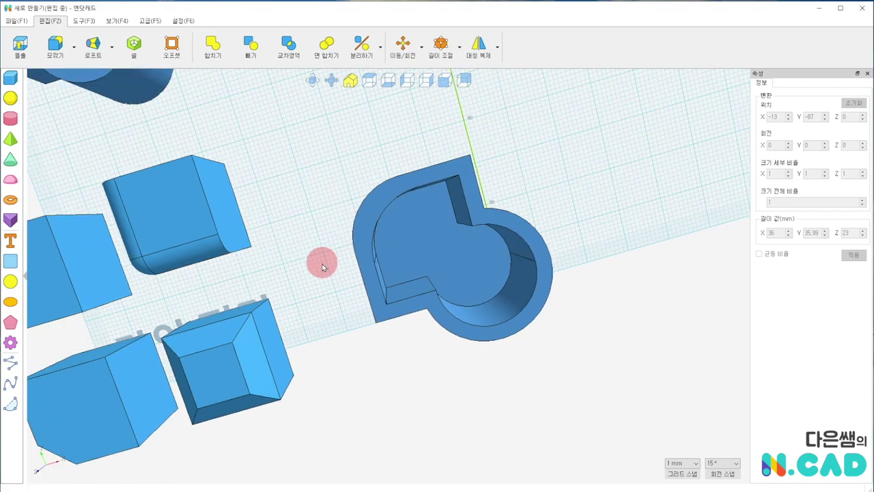
Step: Try a chamfer on the pocket's inner corner edge, then cancel it
click(74, 47)
click(73, 78)
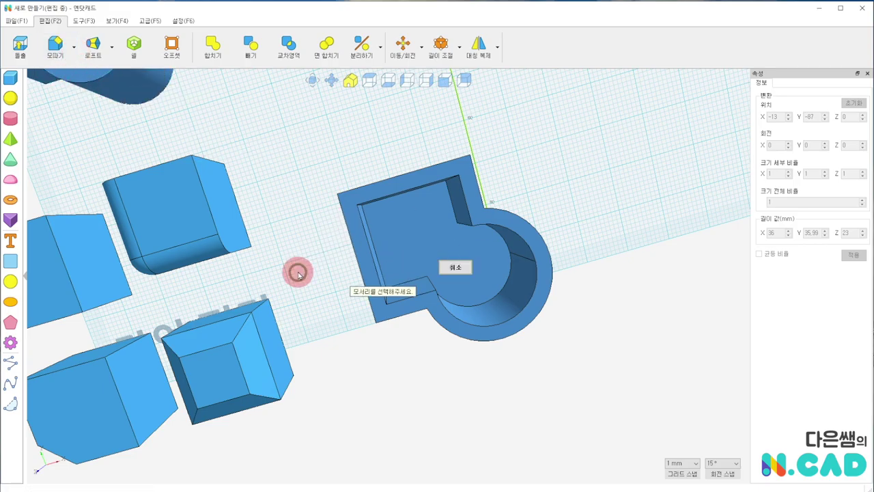
scroll(296, 271, up, 1)
scroll(332, 233, up, 1)
scroll(332, 233, up, 1)
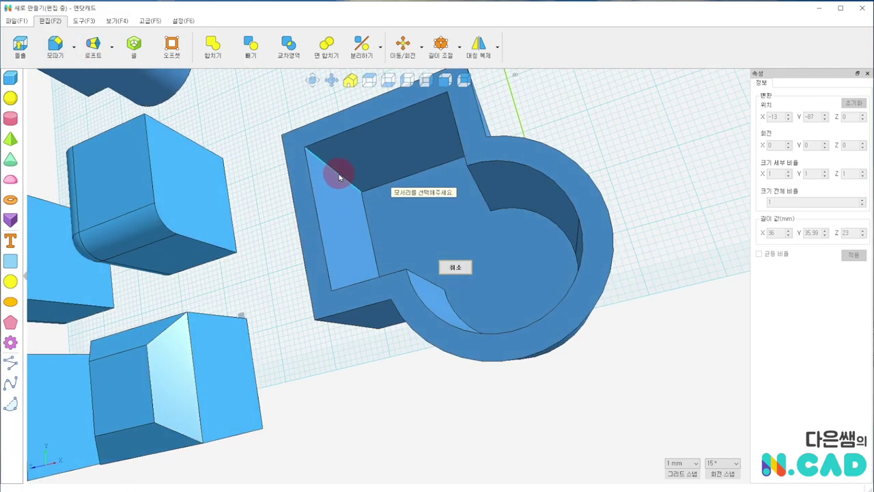
click(335, 174)
click(397, 165)
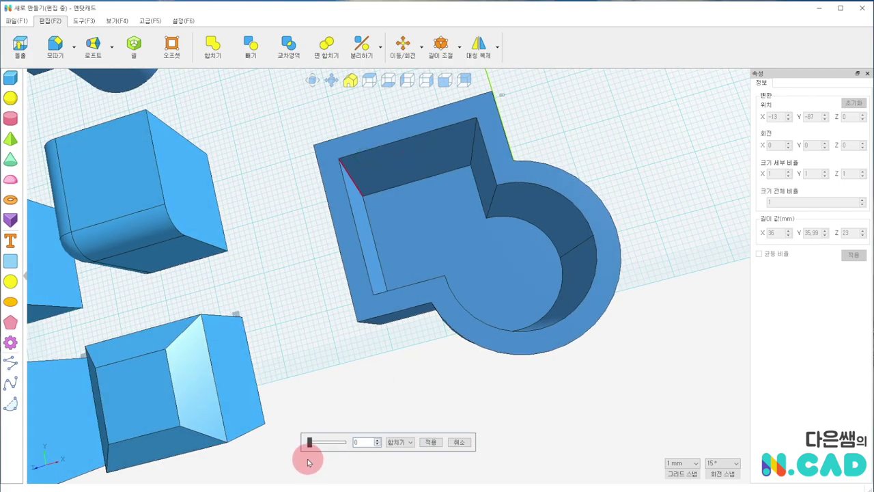
mouse_move(309, 444)
mouse_down()
mouse_move(343, 443)
mouse_move(327, 442)
mouse_up()
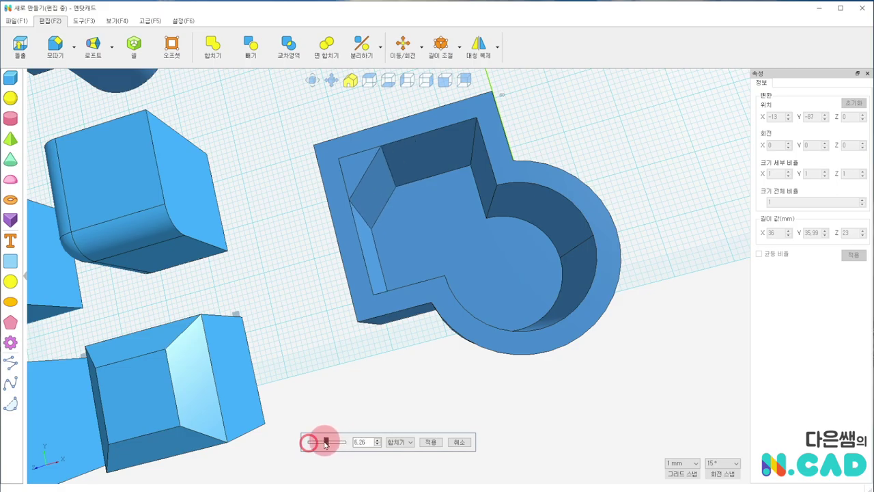
click(459, 442)
Step: Try a chamfer on the cup's outer top-left edge, then cancel it
right_drag(253, 195, 137, 133)
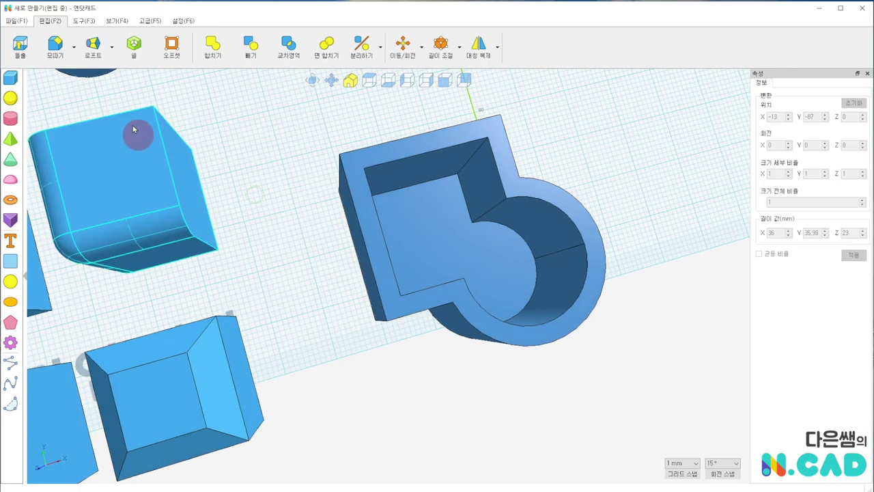
click(55, 45)
right_drag(244, 108, 312, 160)
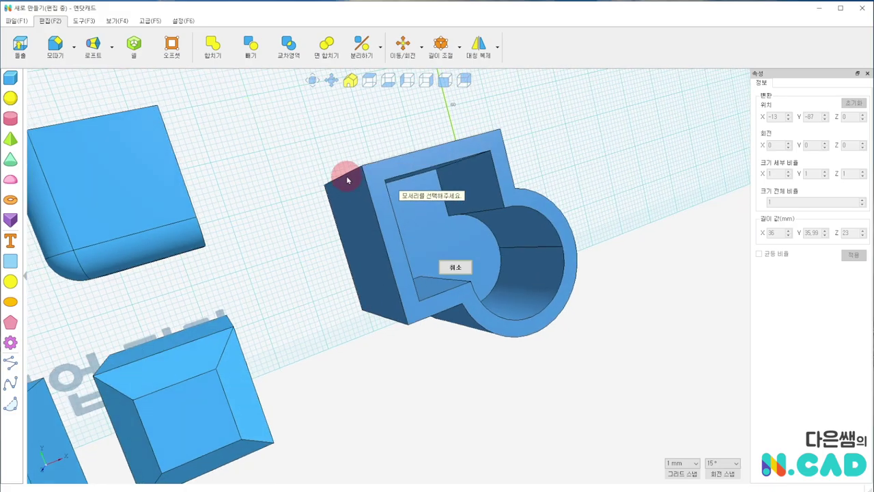
click(343, 172)
click(418, 171)
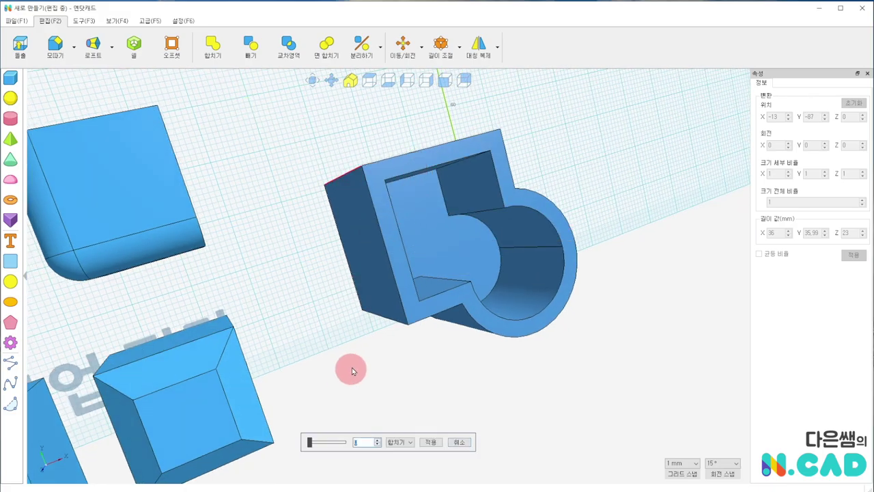
right_drag(351, 368, 301, 310)
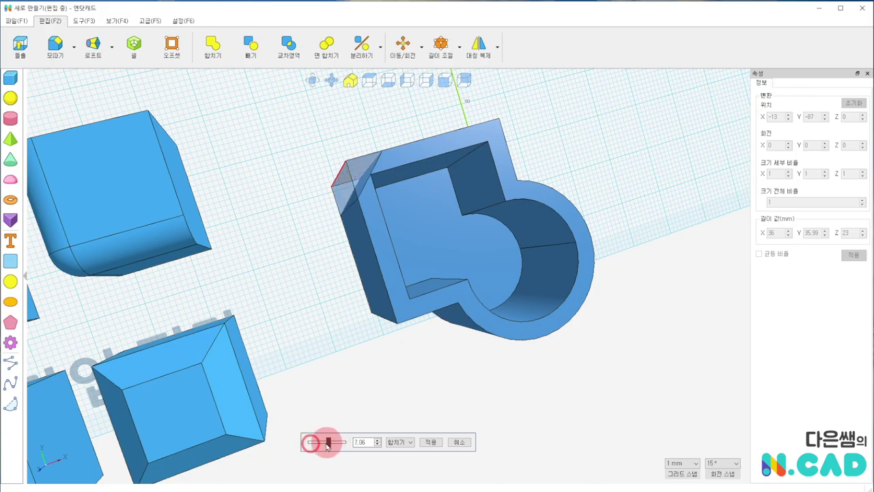
drag(328, 443, 311, 443)
click(459, 442)
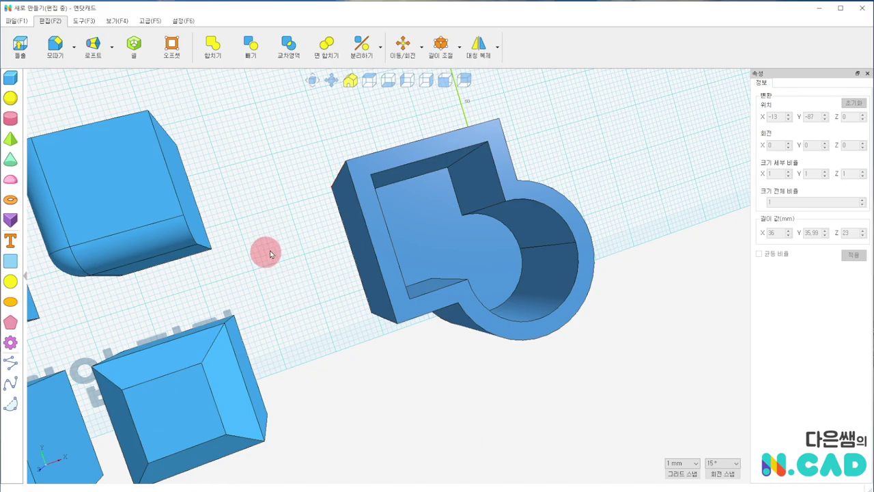
Step: Chamfer the pocket's inner corner edge by about 5
right_drag(270, 254, 263, 265)
click(57, 42)
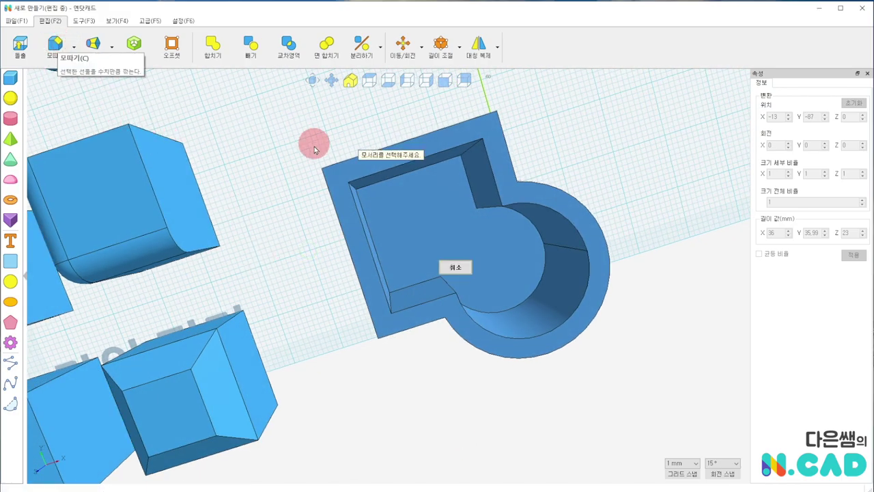
right_drag(314, 149, 261, 143)
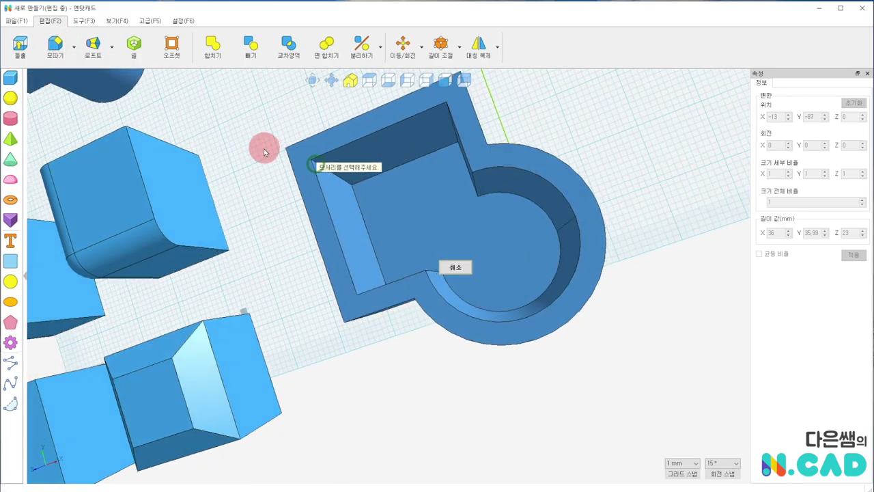
click(334, 178)
right_drag(279, 178, 342, 185)
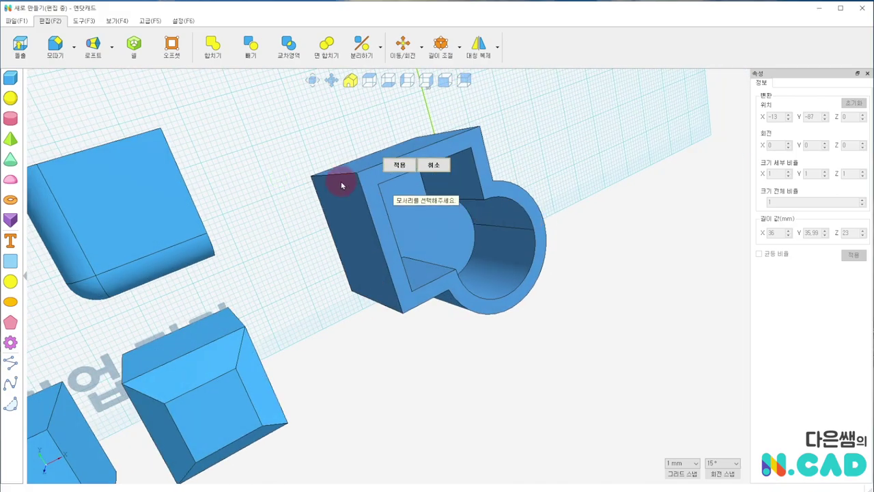
right_drag(414, 215, 299, 219)
click(410, 165)
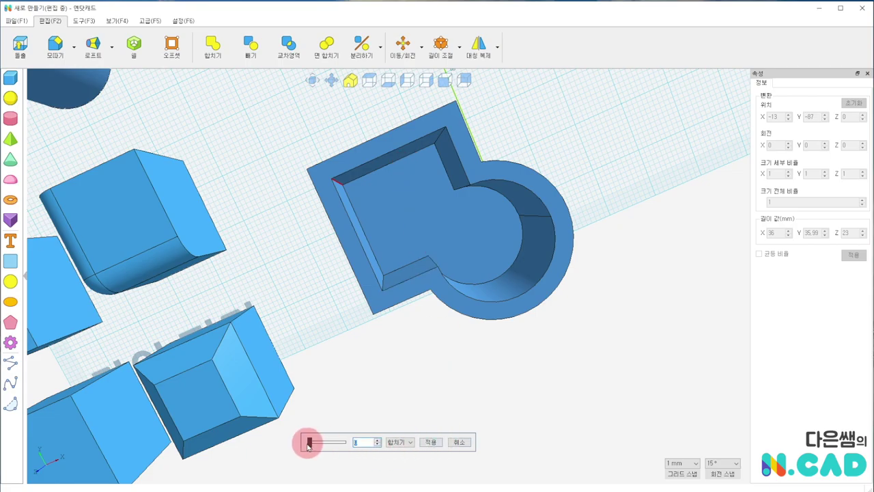
drag(310, 443, 325, 444)
click(431, 442)
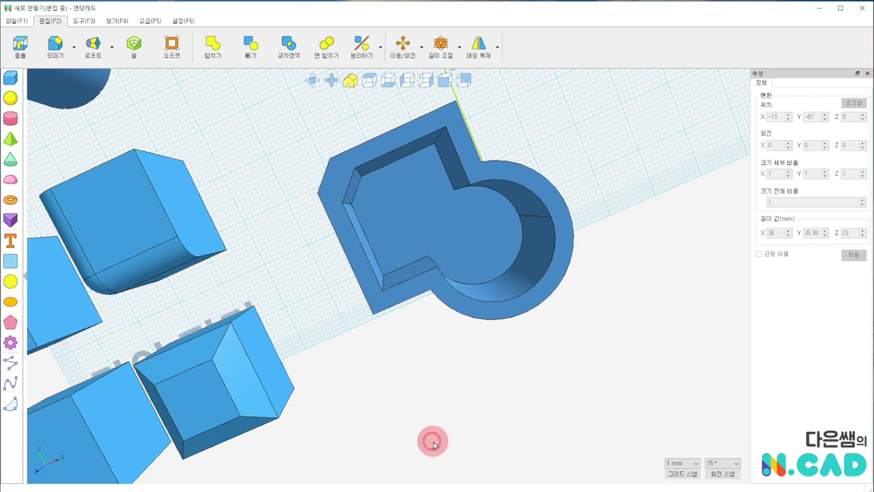
mouse_move(289, 302)
right_down()
mouse_move(411, 232)
mouse_move(400, 259)
mouse_move(244, 336)
mouse_move(321, 248)
mouse_move(335, 259)
mouse_move(322, 309)
mouse_move(291, 314)
mouse_move(296, 295)
right_up()
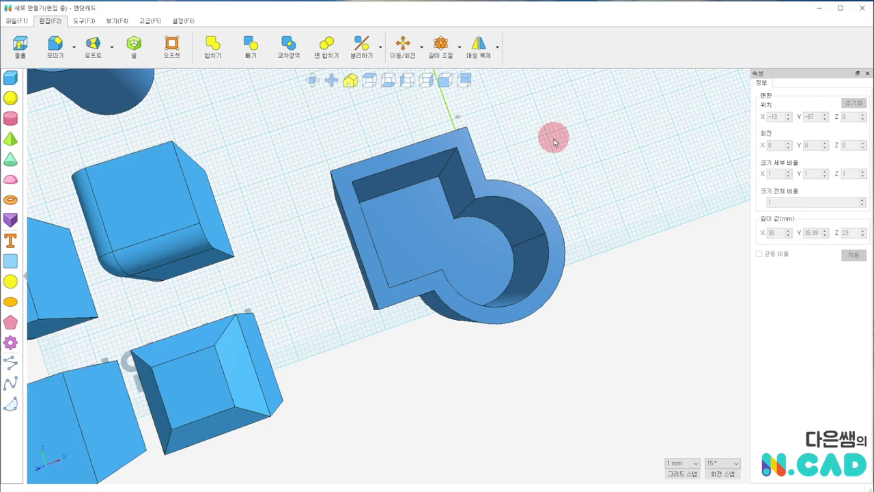
Step: Place a copy of the blue cup 51 mm to the right
scroll(555, 142, down, 3)
scroll(564, 166, down, 2)
scroll(564, 166, down, 2)
scroll(383, 219, up, 5)
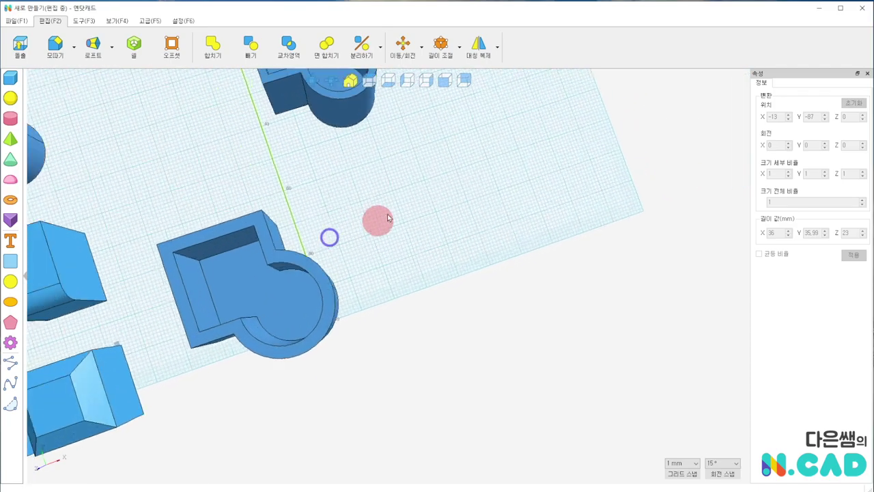
click(406, 265)
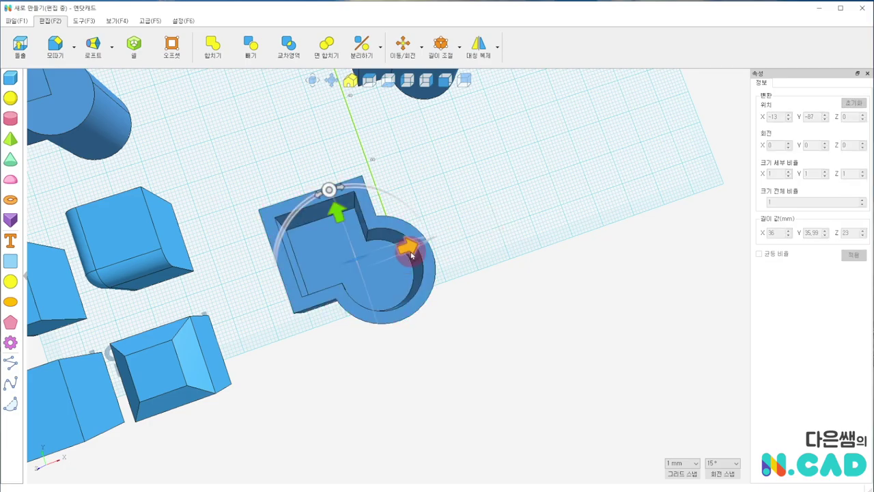
ctrl+drag(405, 254, 540, 192)
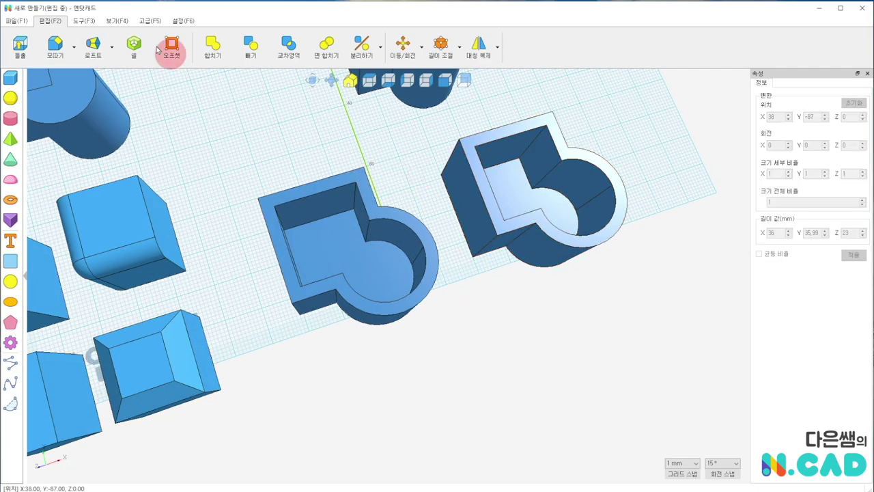
Step: Chamfer the left cup's back corner edge by 3.53
click(54, 46)
click(61, 67)
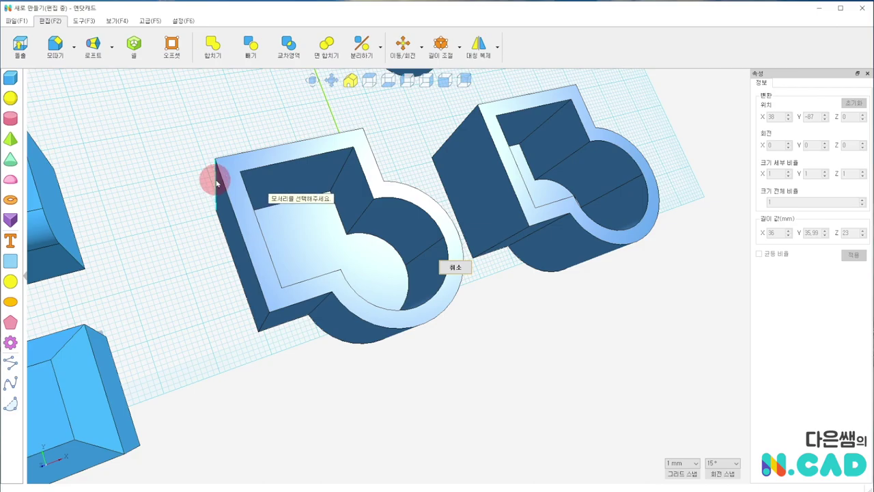
click(209, 178)
right_drag(209, 178, 219, 240)
click(309, 200)
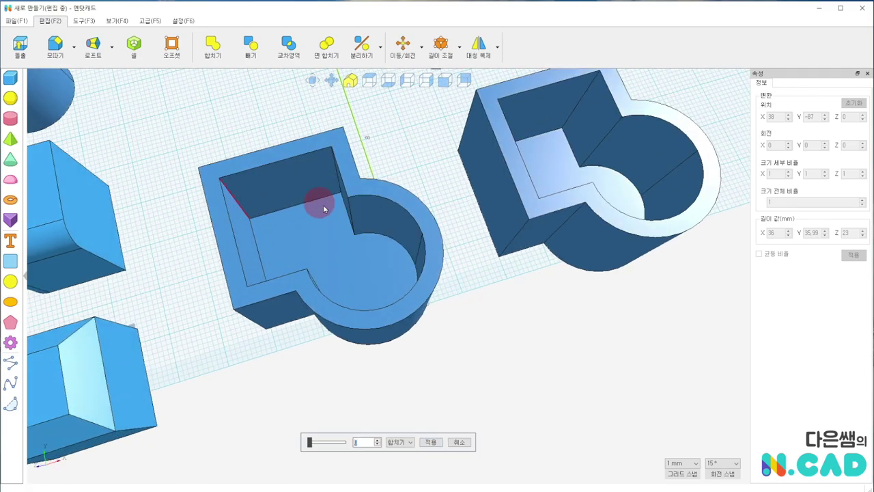
click(430, 442)
Step: Fillet the right cup's back corner edge with a radius of about 8.83
click(56, 46)
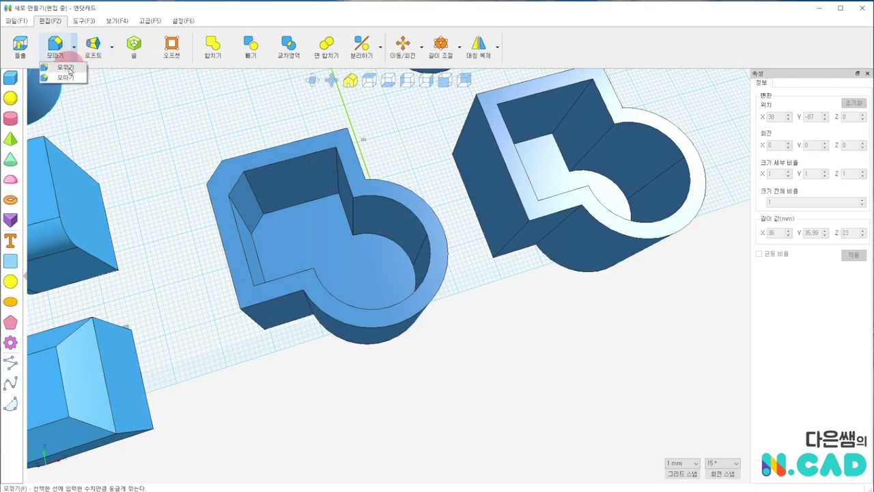
scroll(470, 118, up, 3)
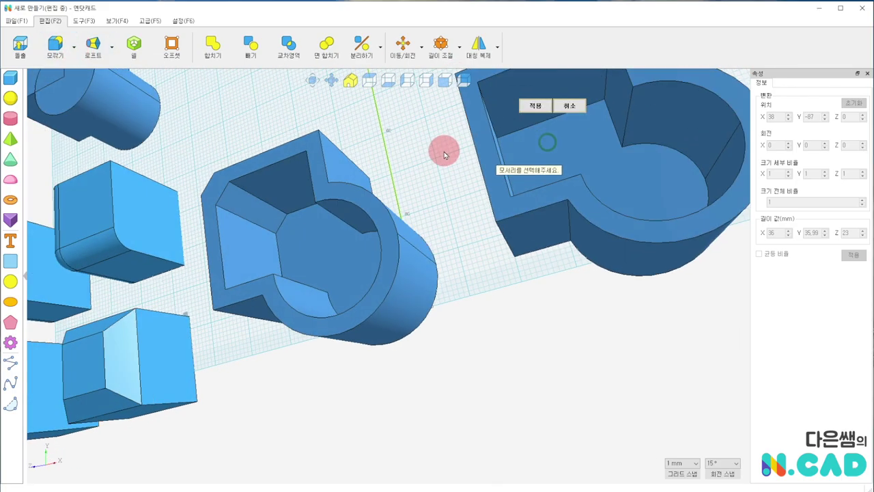
scroll(496, 117, up, 2)
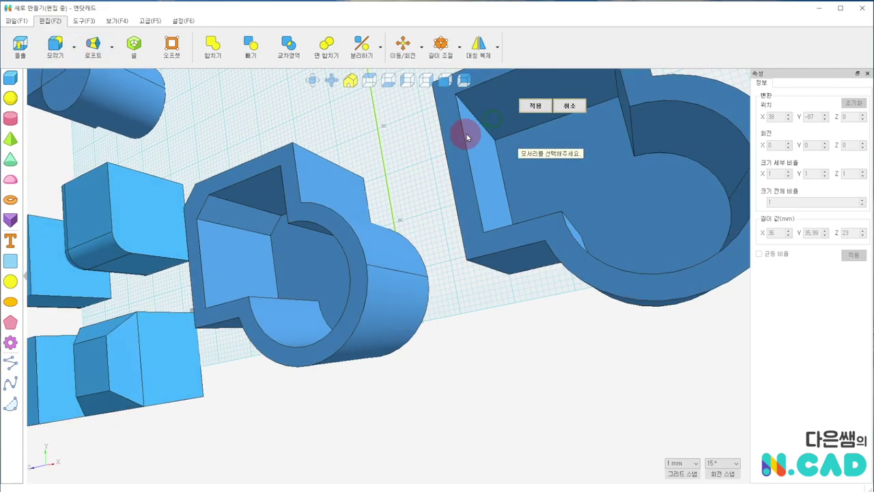
click(535, 106)
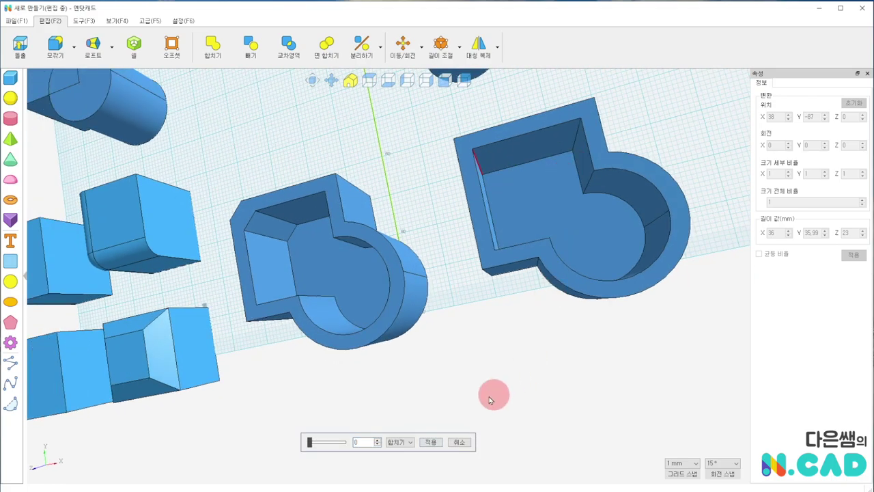
drag(308, 444, 323, 444)
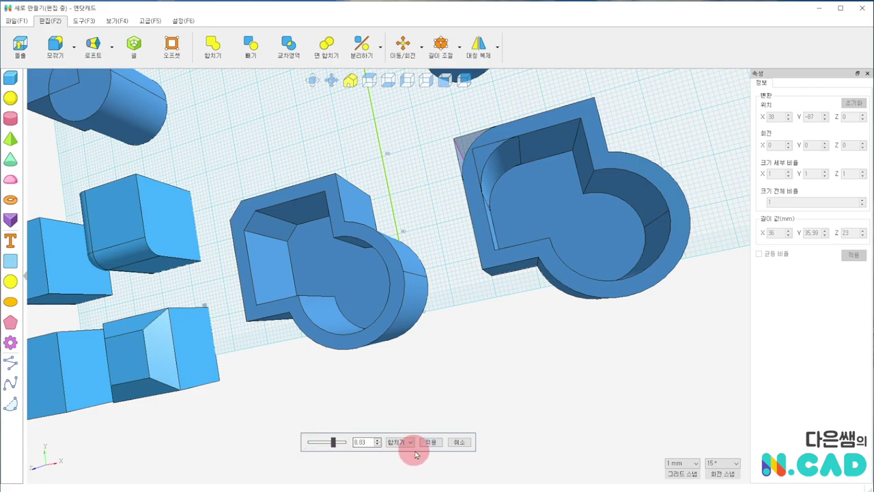
click(443, 442)
click(378, 169)
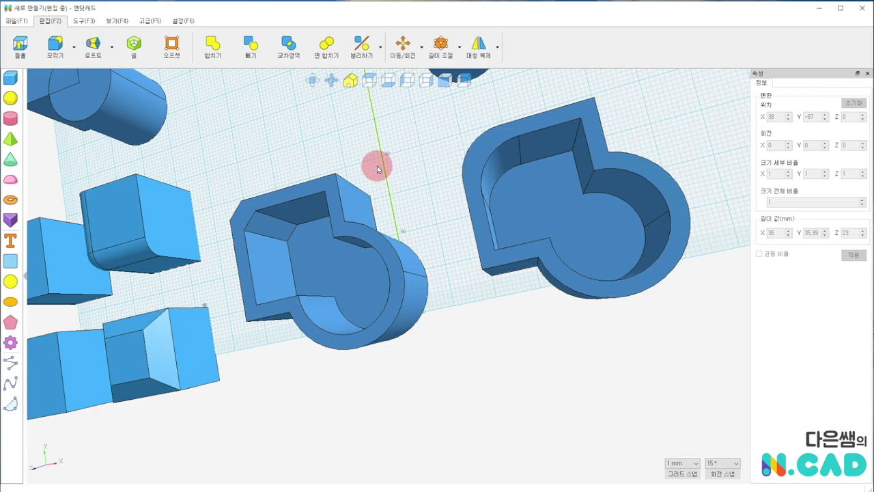
mouse_move(378, 163)
right_down()
mouse_move(435, 160)
mouse_move(435, 172)
mouse_move(393, 124)
right_up()
click(367, 83)
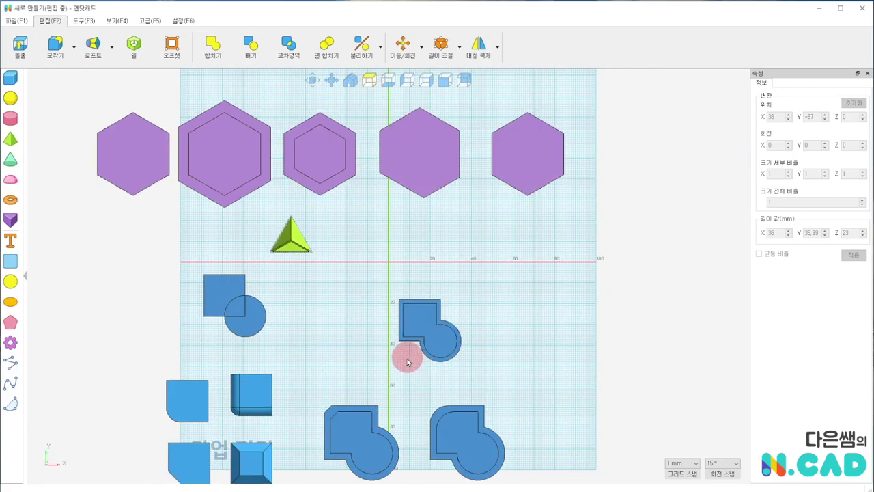
middle_drag(407, 358, 377, 182)
scroll(375, 229, up, 2)
scroll(376, 232, up, 2)
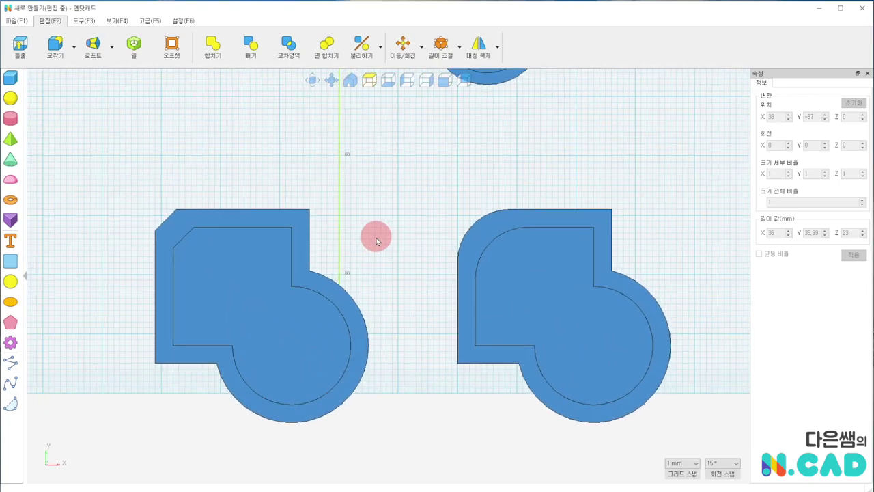
scroll(375, 237, up, 1)
click(140, 197)
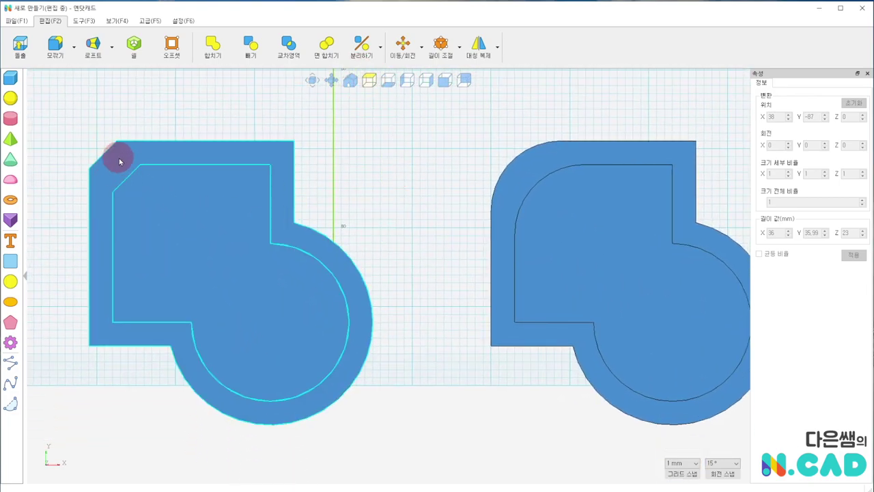
click(565, 191)
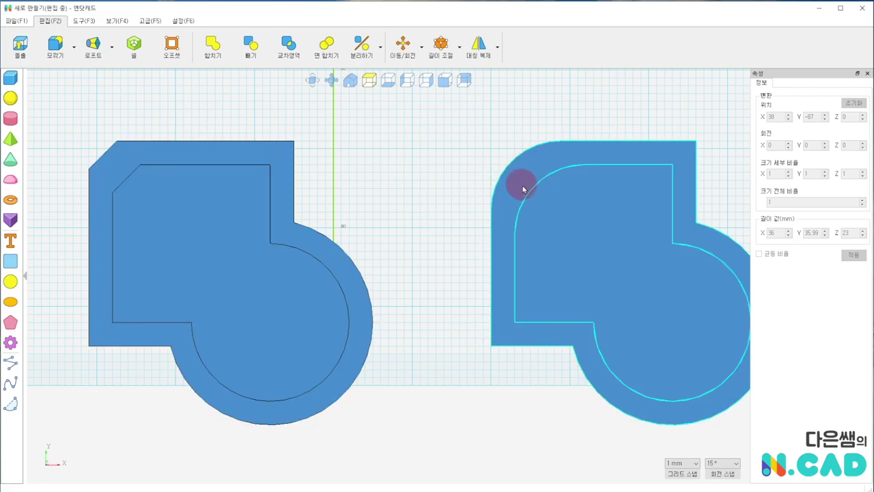
click(109, 170)
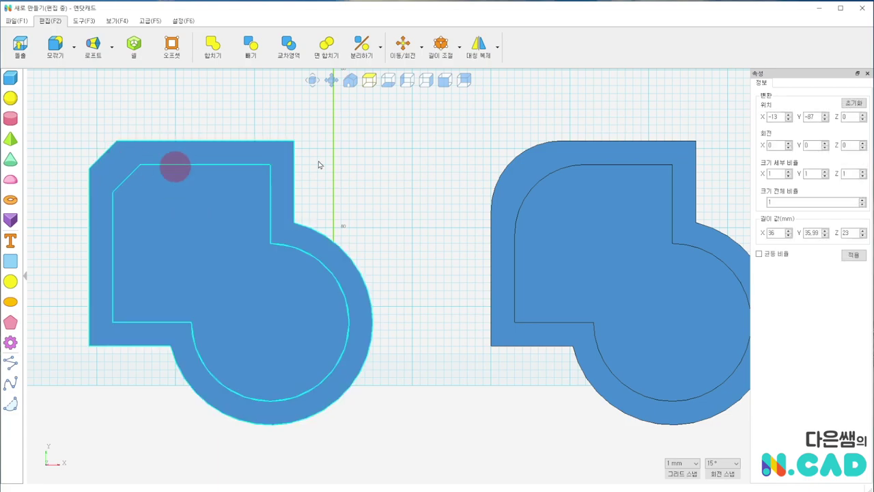
click(513, 171)
click(444, 184)
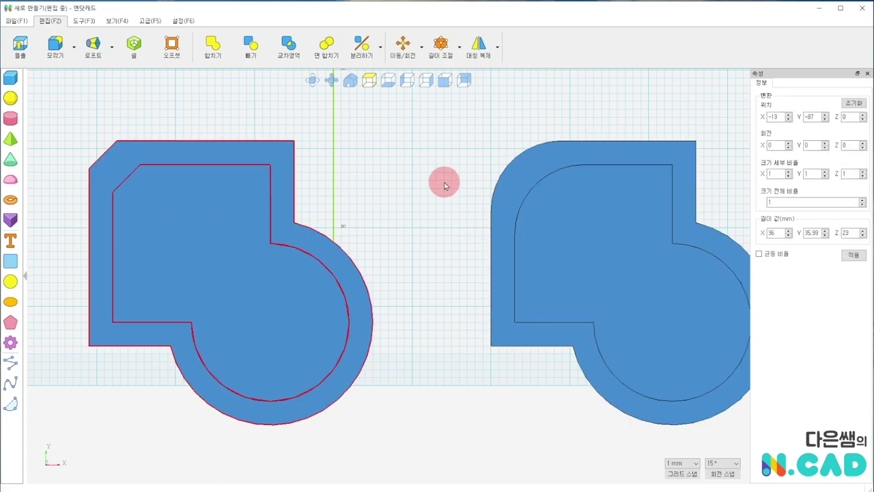
scroll(437, 192, down, 2)
scroll(439, 194, down, 2)
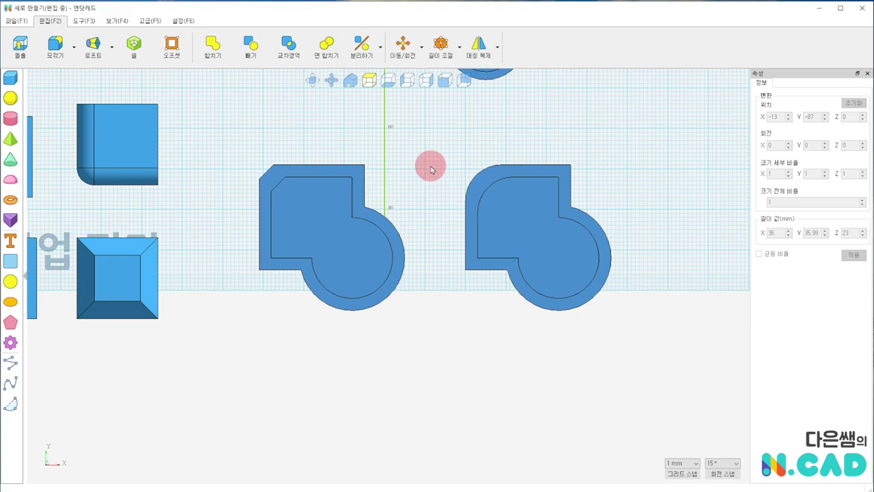
mouse_move(423, 287)
right_down()
mouse_move(427, 199)
mouse_move(414, 214)
right_up()
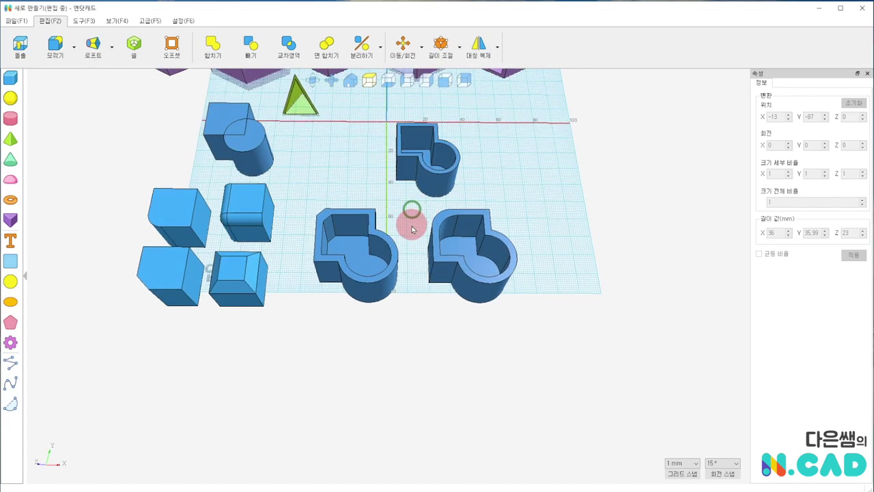
Step: Place a new box and an overlapping cylinder in front of the cups, then union them with 합치기
click(14, 79)
click(330, 344)
click(10, 120)
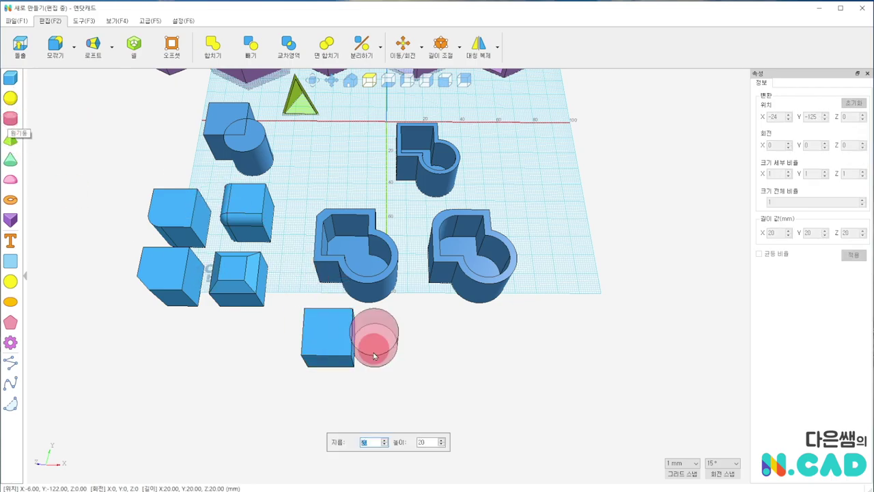
click(351, 358)
click(265, 336)
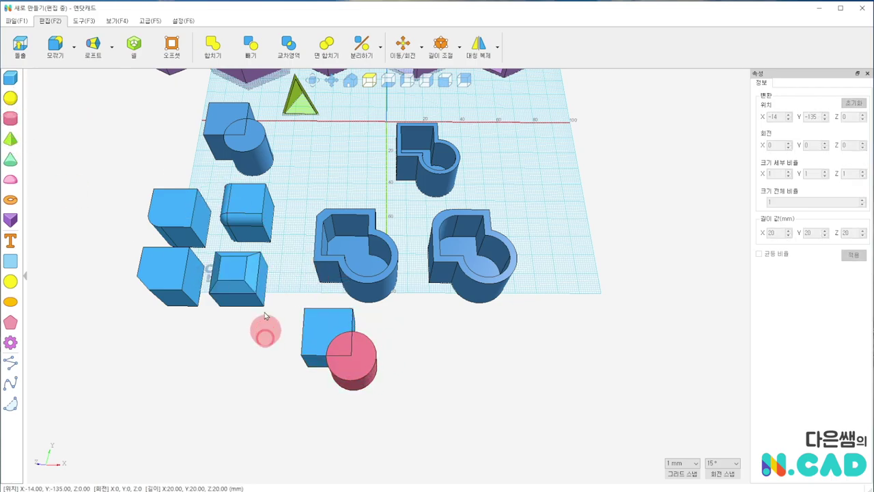
click(212, 46)
click(325, 323)
click(349, 357)
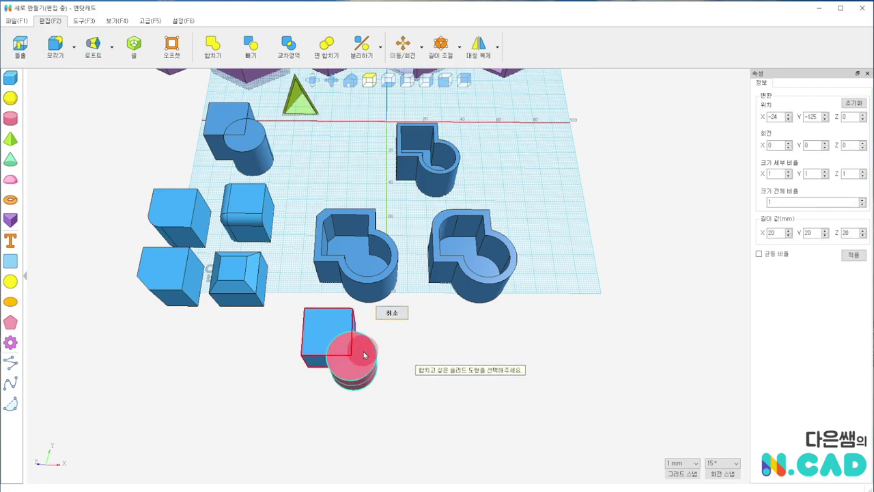
click(419, 342)
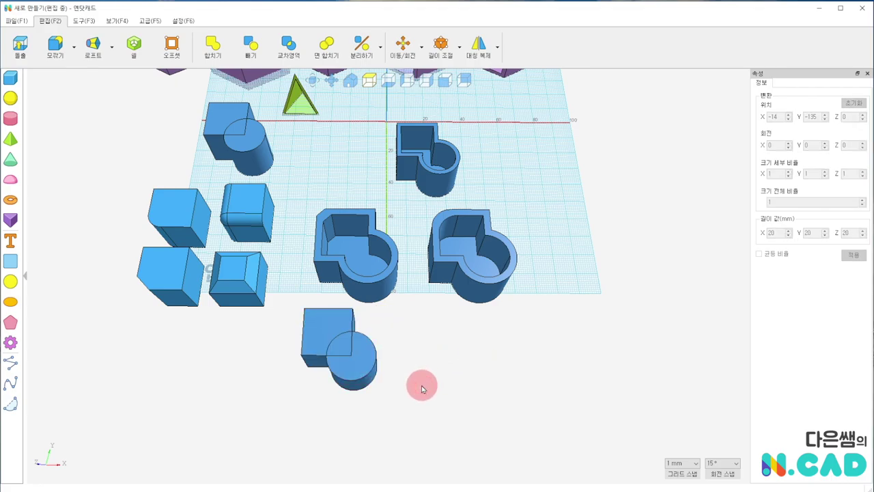
Step: Merge the box and cylinder top faces into one face with 면 합치기
click(326, 48)
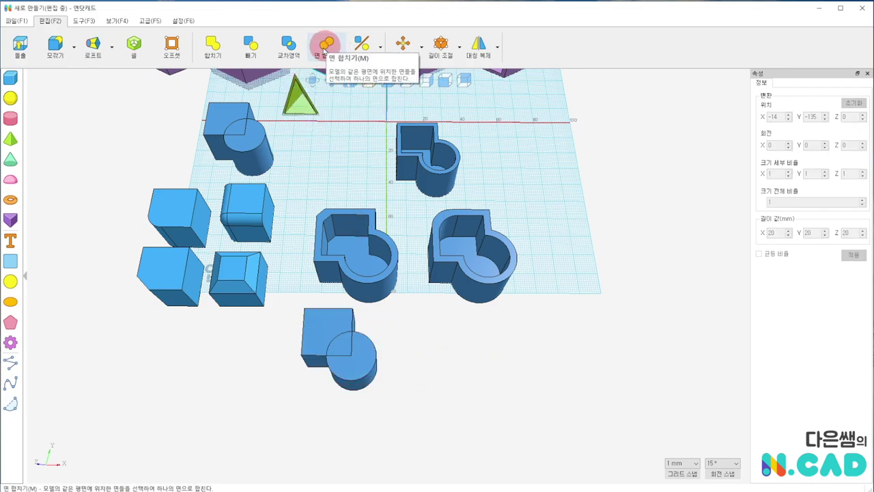
click(323, 332)
click(352, 352)
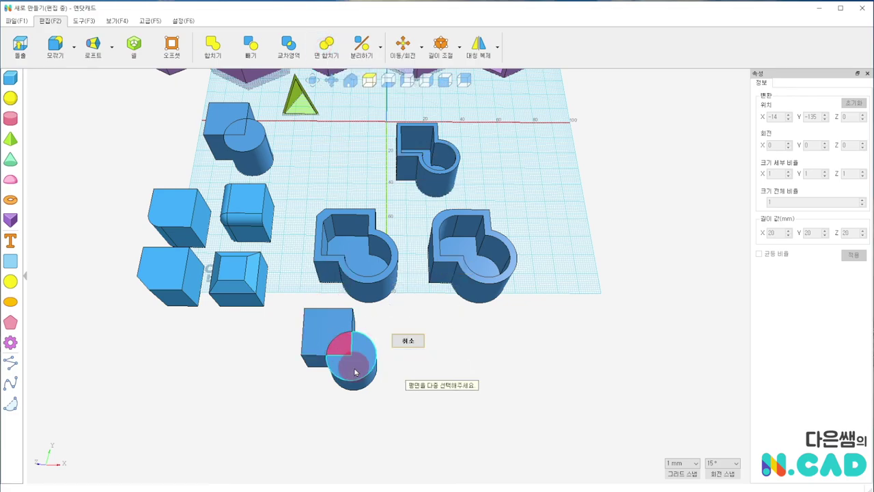
click(407, 340)
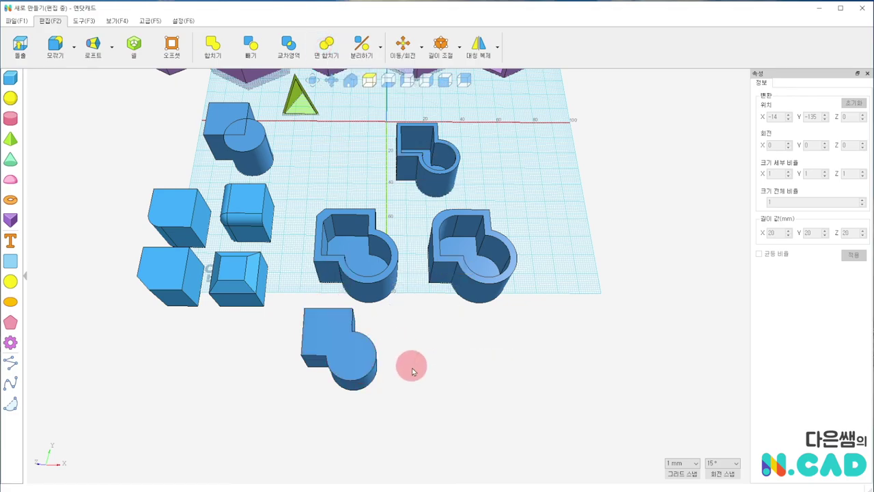
right_drag(403, 349, 260, 188)
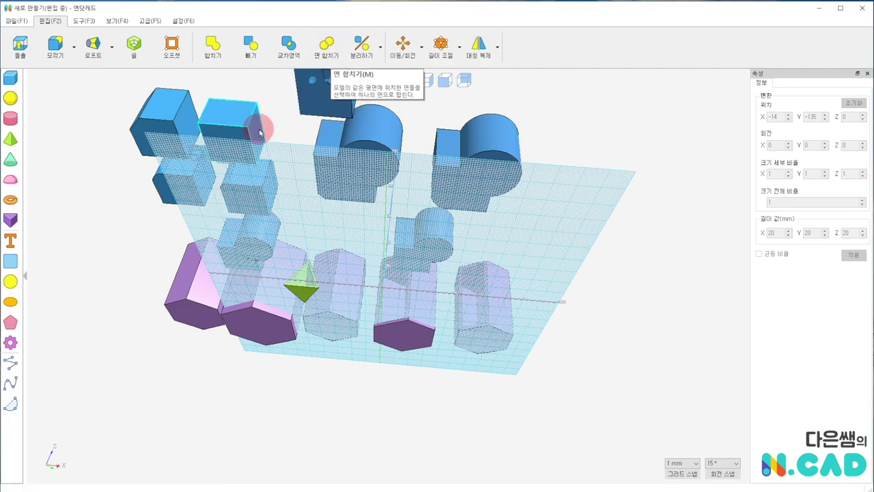
Step: Merge the cylinder and box bottom faces into one face
click(326, 45)
click(300, 172)
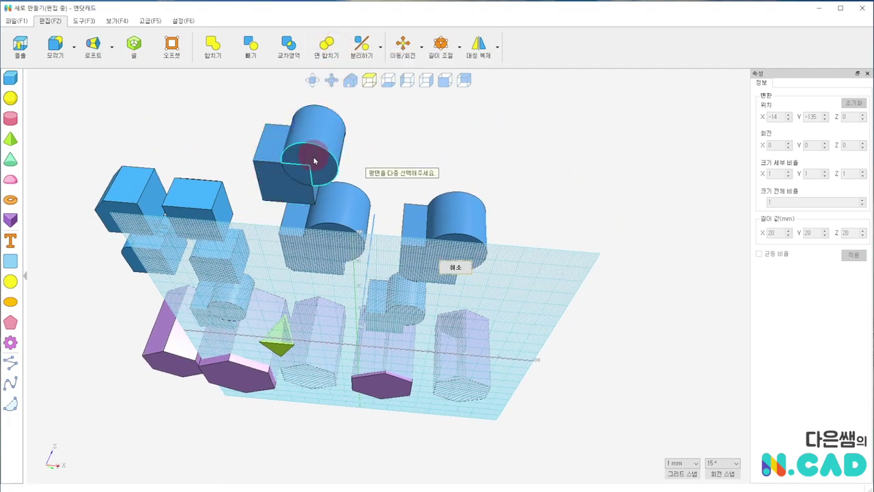
click(307, 156)
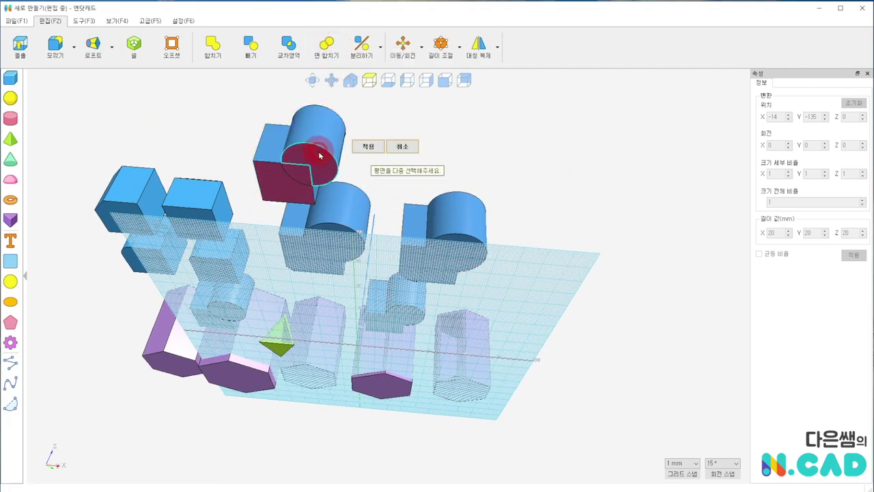
click(370, 149)
right_drag(369, 119, 391, 286)
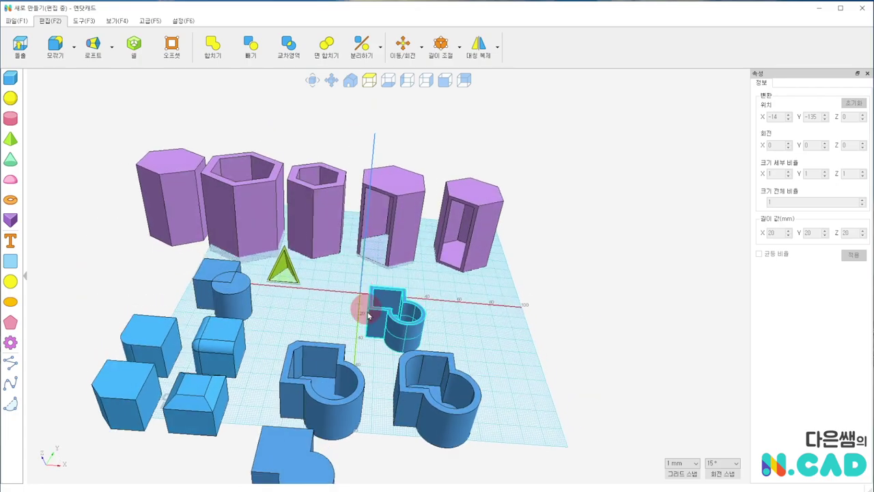
right_drag(413, 413, 373, 324)
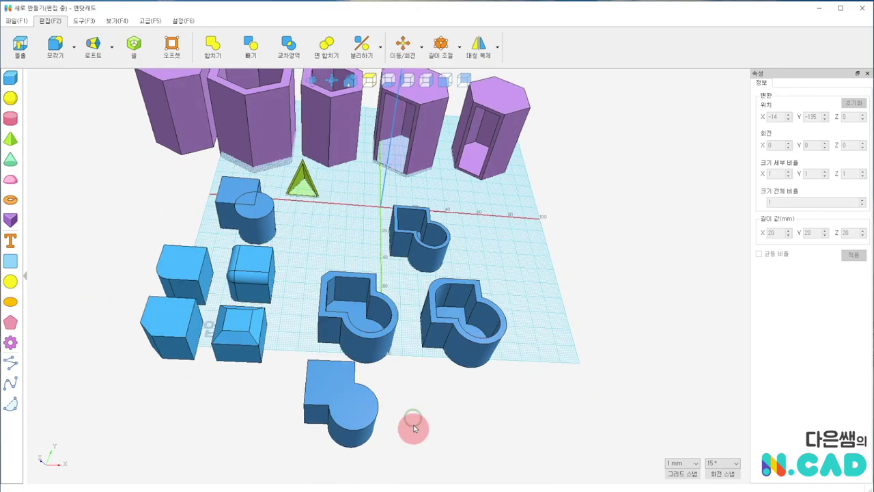
Step: Resize the lower piece to 30 by 30 mm and place a copy to its right
drag(359, 308, 418, 370)
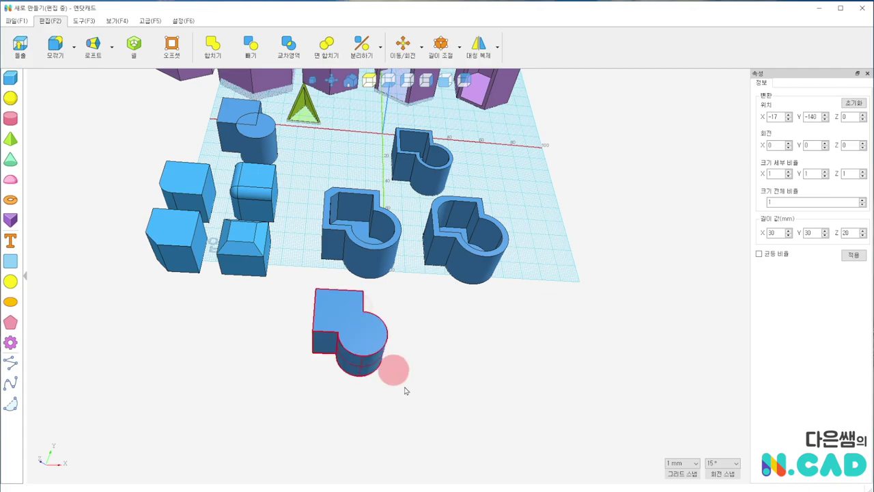
click(374, 345)
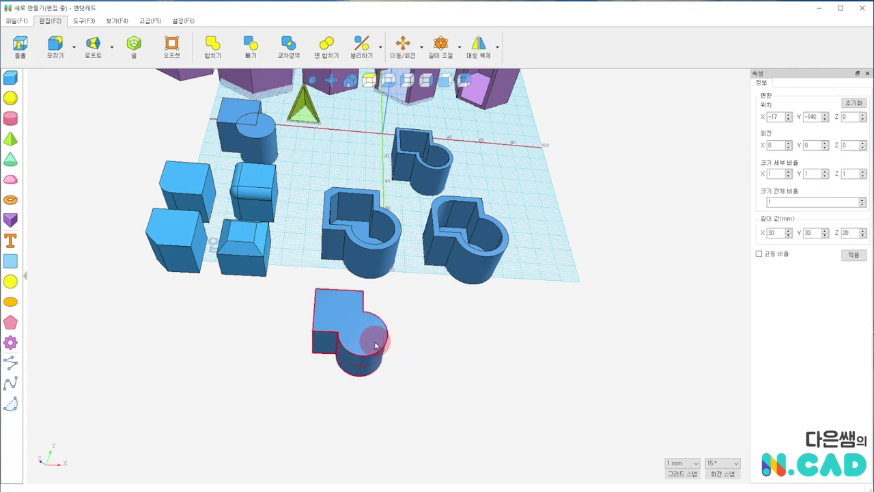
ctrl+drag(405, 344, 533, 274)
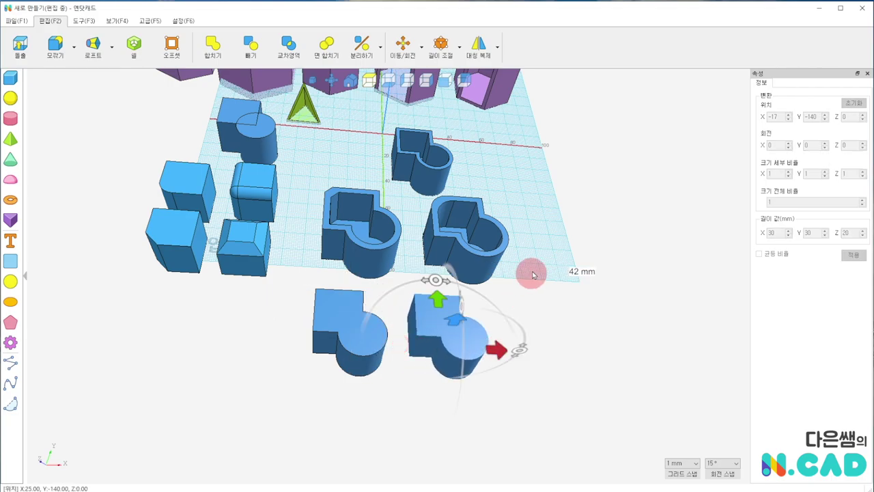
right_drag(552, 187, 545, 190)
click(503, 379)
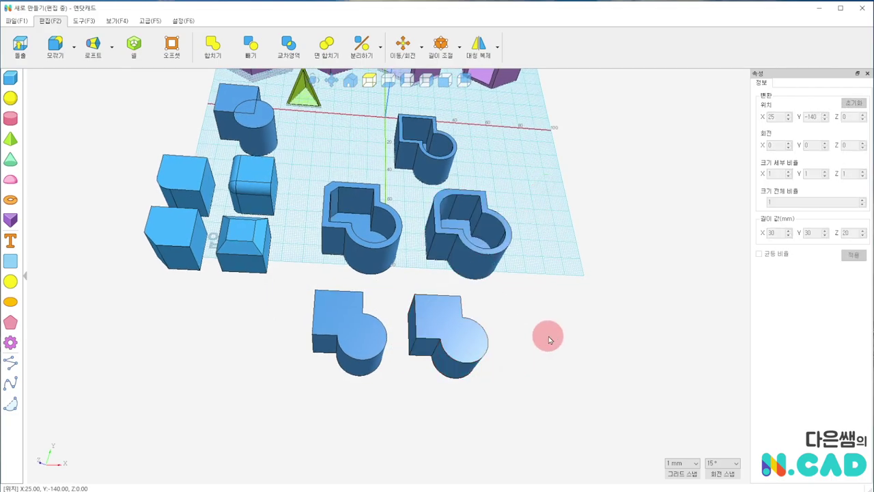
Step: Shell the lower-left piece into an open-topped cup with walls 1 thick
click(340, 362)
click(285, 283)
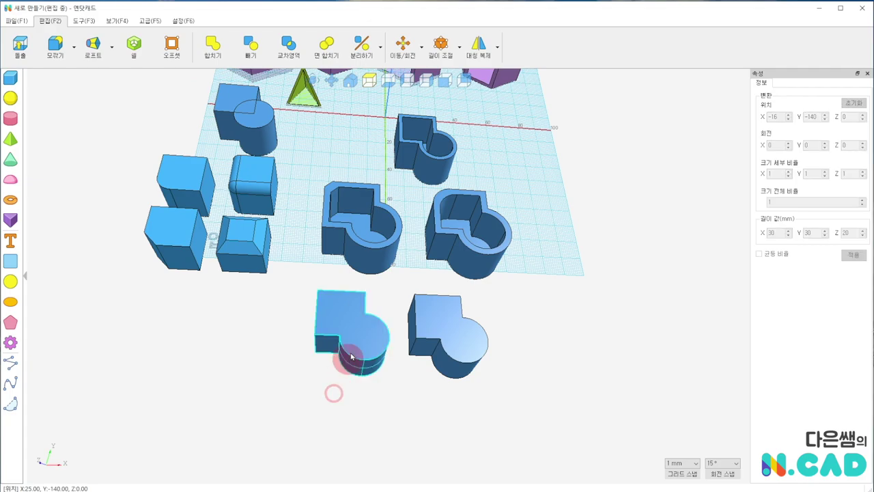
drag(351, 357, 354, 358)
click(343, 322)
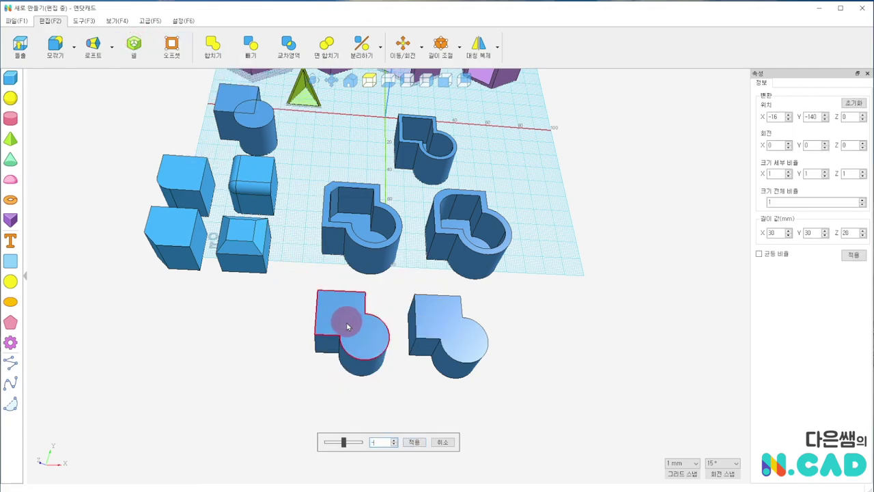
key(Return)
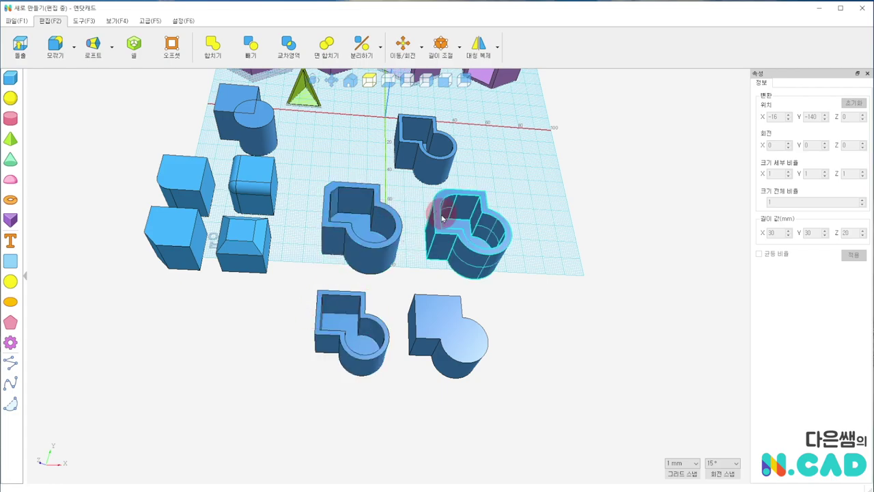
click(448, 195)
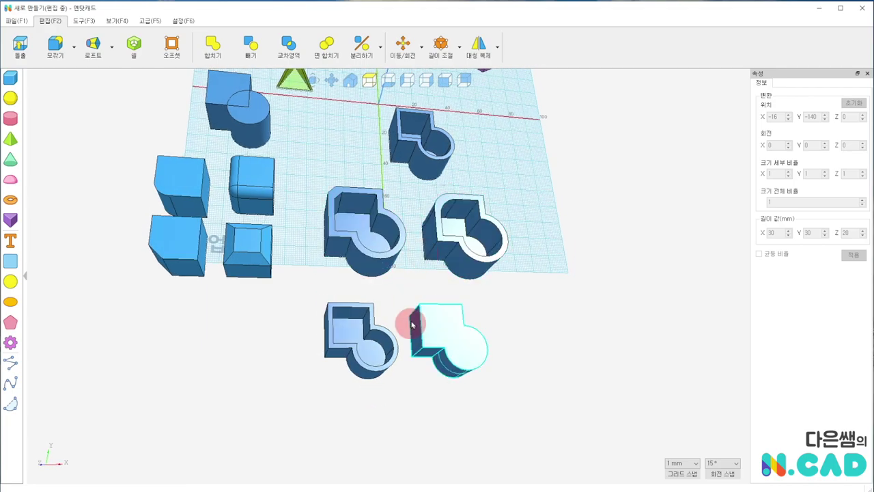
scroll(407, 304, up, 1)
scroll(515, 315, up, 2)
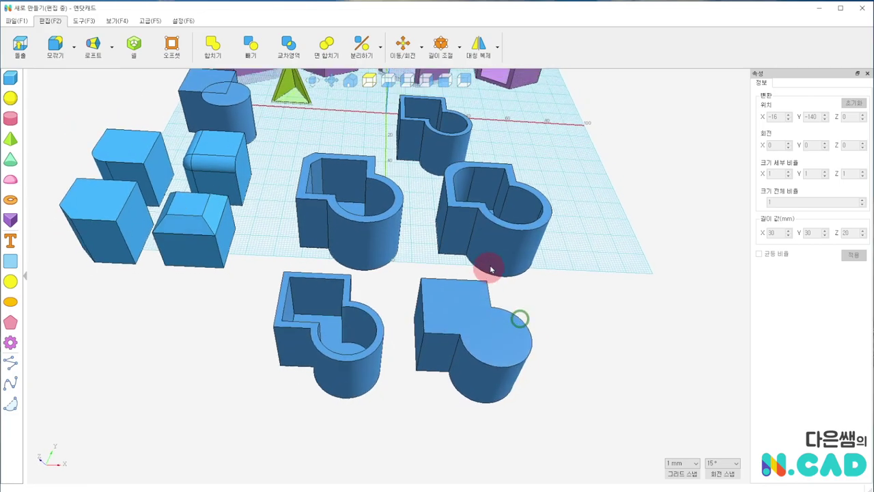
Step: Round the back vertical edge of the right copy with 모깍기
click(58, 54)
click(420, 307)
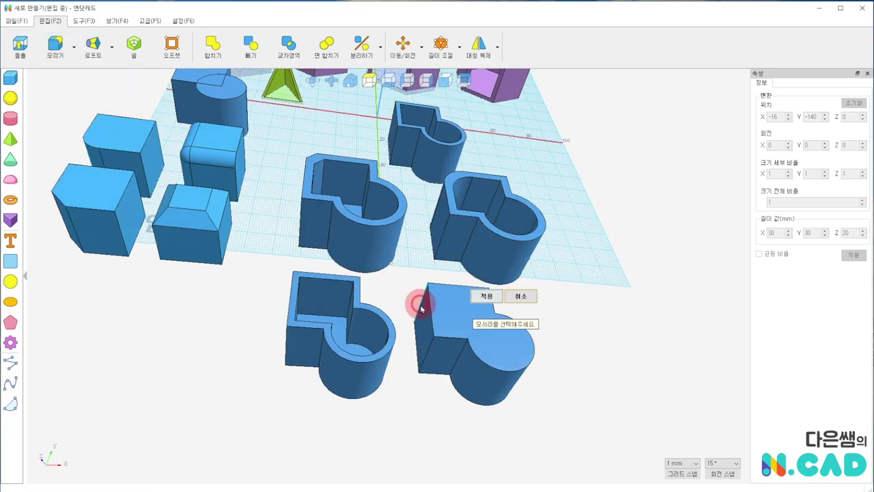
click(471, 294)
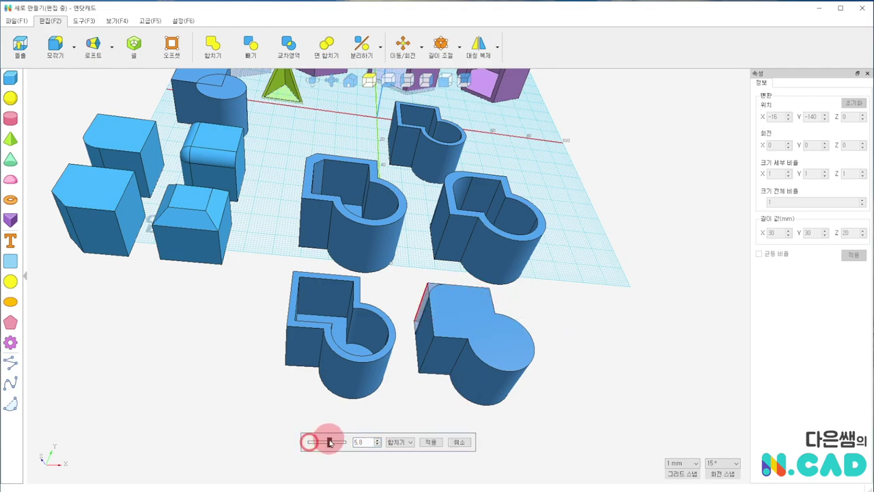
click(431, 442)
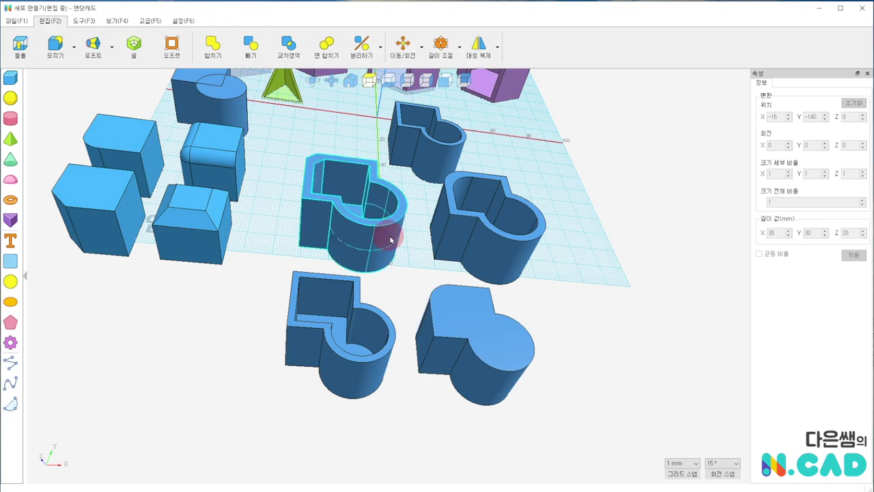
mouse_move(432, 245)
right_down()
mouse_move(405, 272)
mouse_move(390, 273)
right_up()
Step: Shell the right copy from its top face into an open-topped cup
click(135, 45)
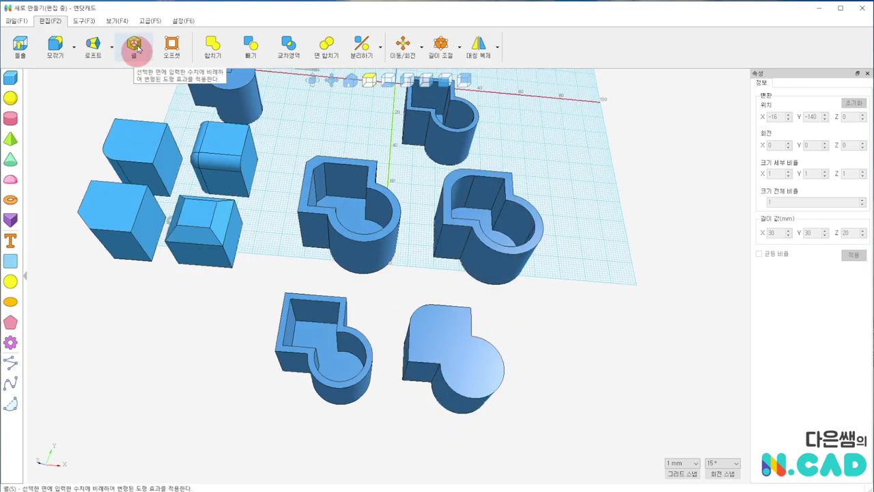
click(442, 334)
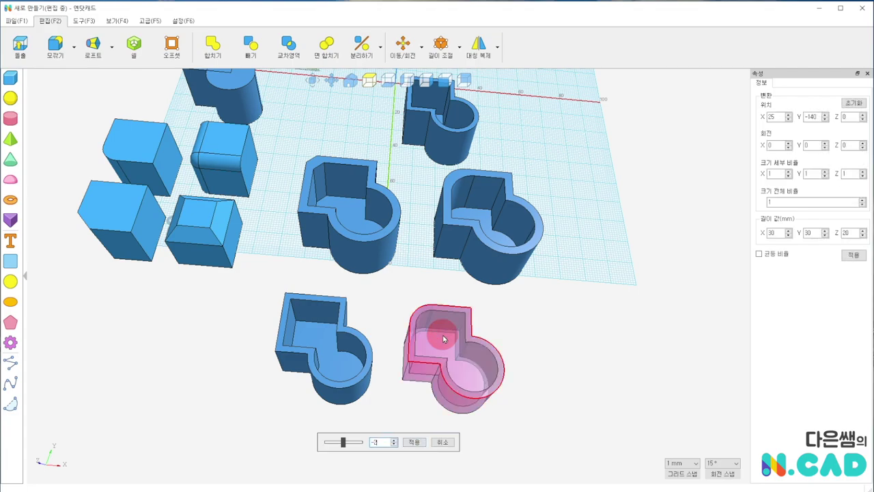
click(443, 338)
click(425, 300)
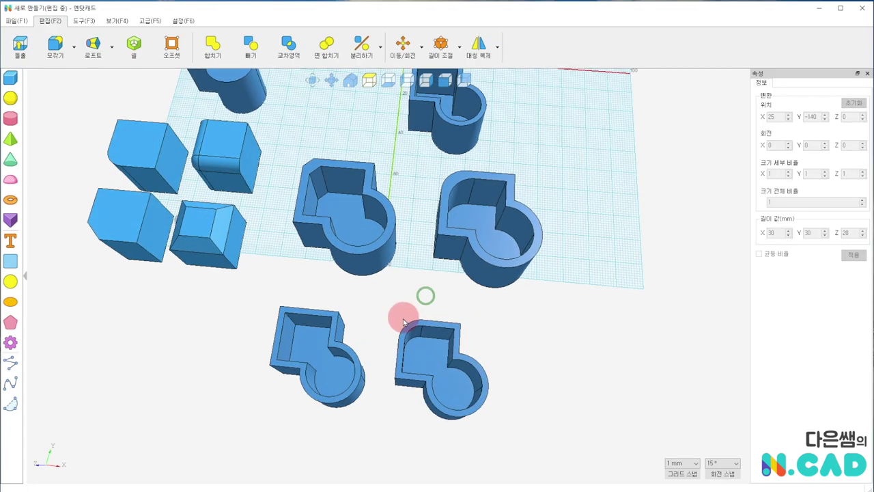
right_drag(416, 293, 416, 306)
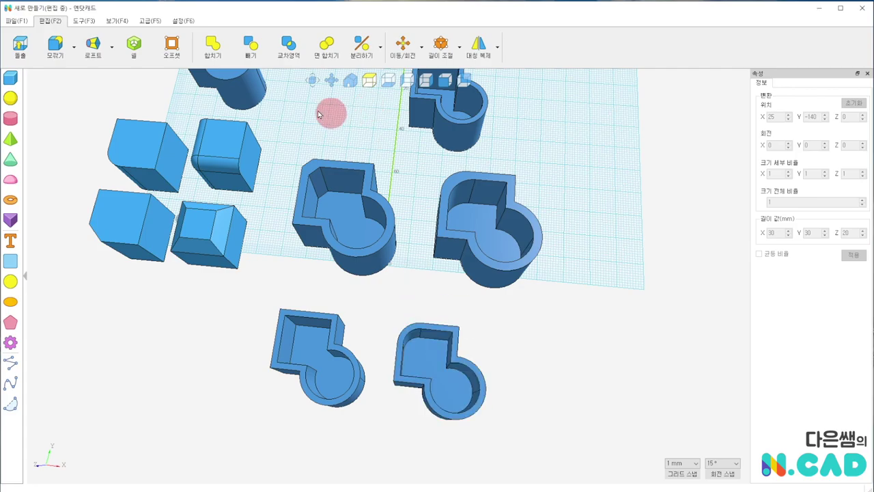
click(367, 80)
scroll(448, 440, up, 5)
Step: In top view, drag the rounded-corner cup up beside the other cups
middle_drag(447, 442, 405, 166)
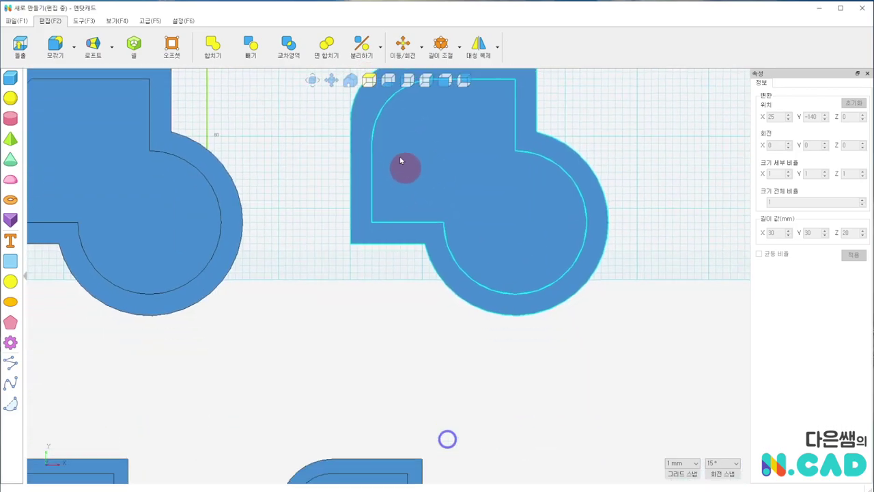
scroll(405, 166, down, 3)
scroll(396, 246, down, 3)
drag(347, 419, 341, 315)
click(297, 267)
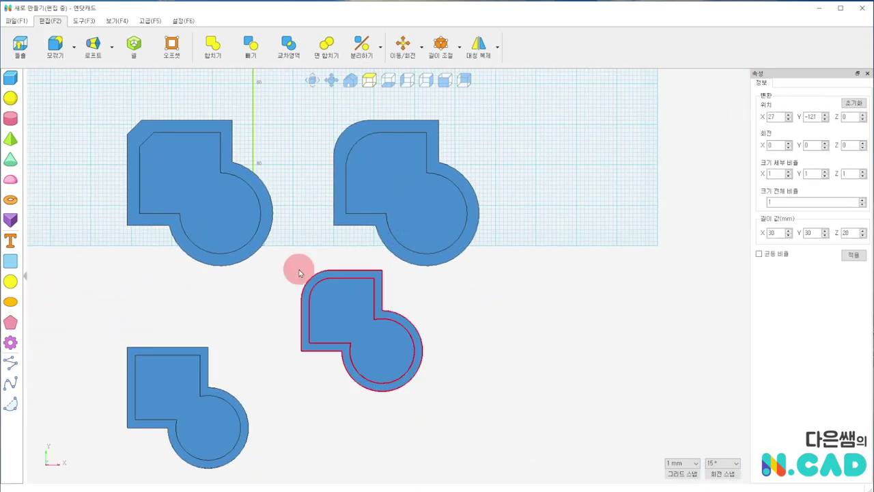
click(363, 133)
click(346, 137)
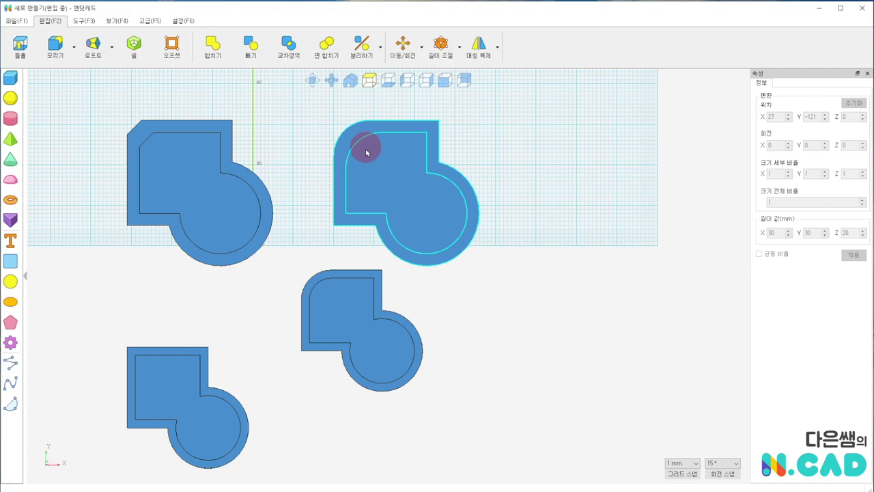
Step: Orbit and zoom to a tilted 3D view to inspect all four cups
right_drag(366, 152, 367, 133)
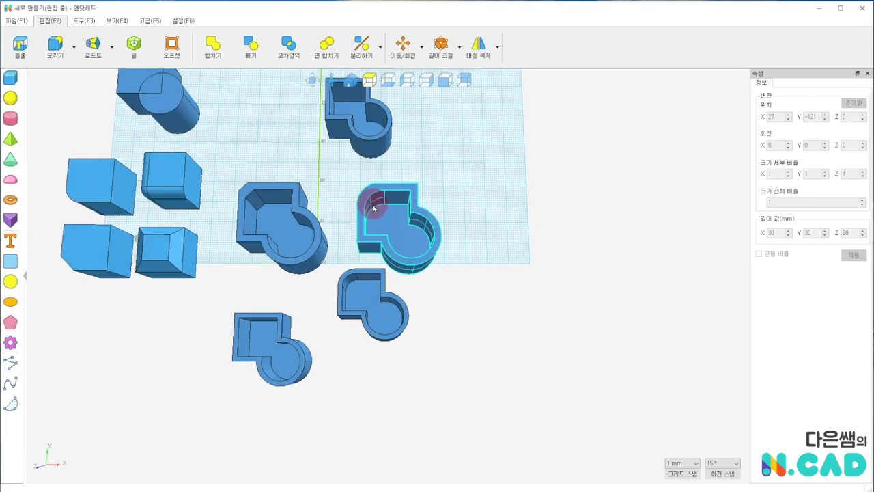
click(357, 289)
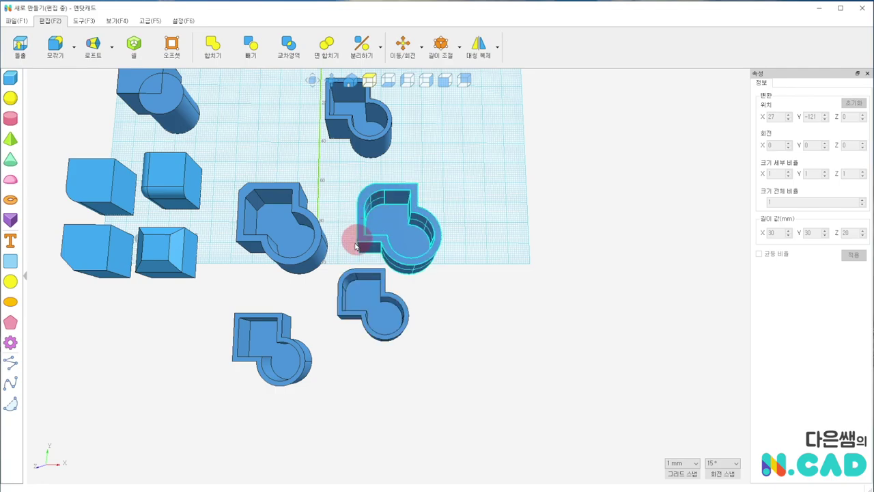
right_drag(356, 246, 347, 215)
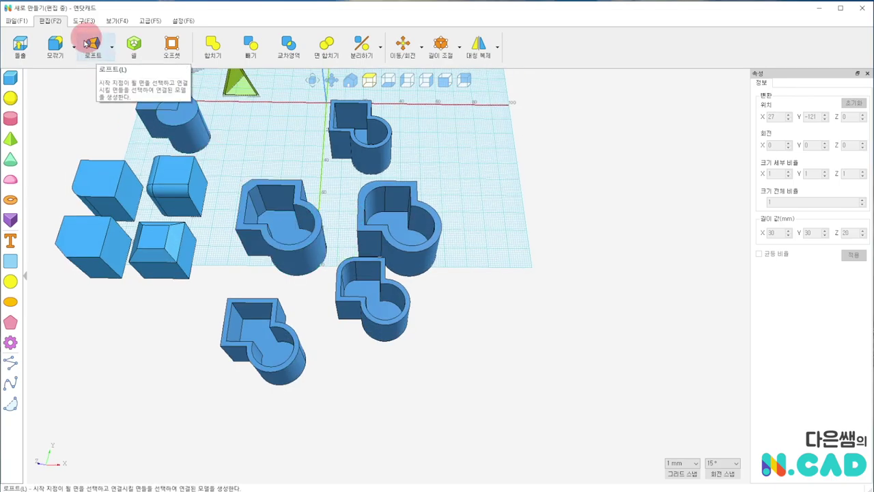
mouse_move(170, 326)
right_down()
mouse_move(192, 319)
mouse_move(162, 289)
right_up()
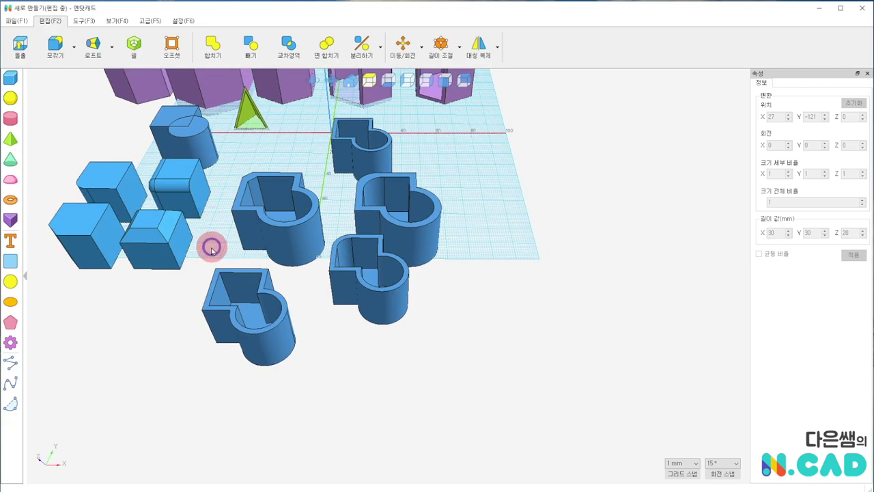
middle_drag(211, 250, 275, 280)
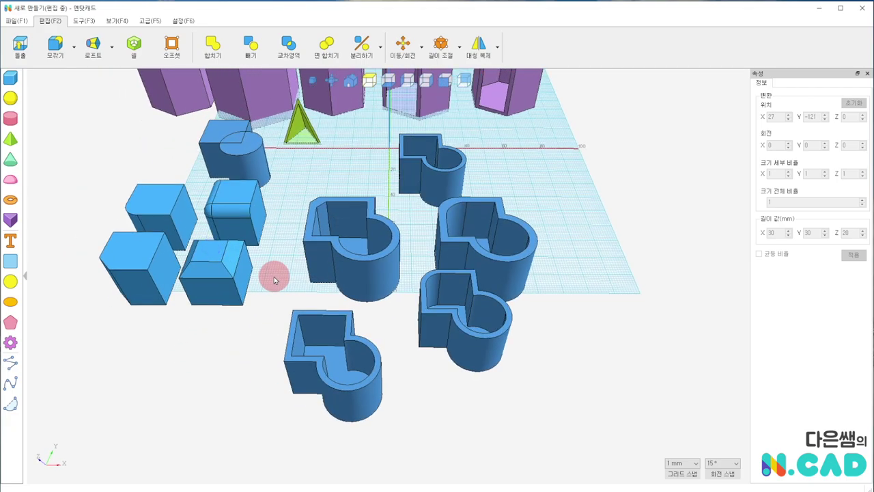